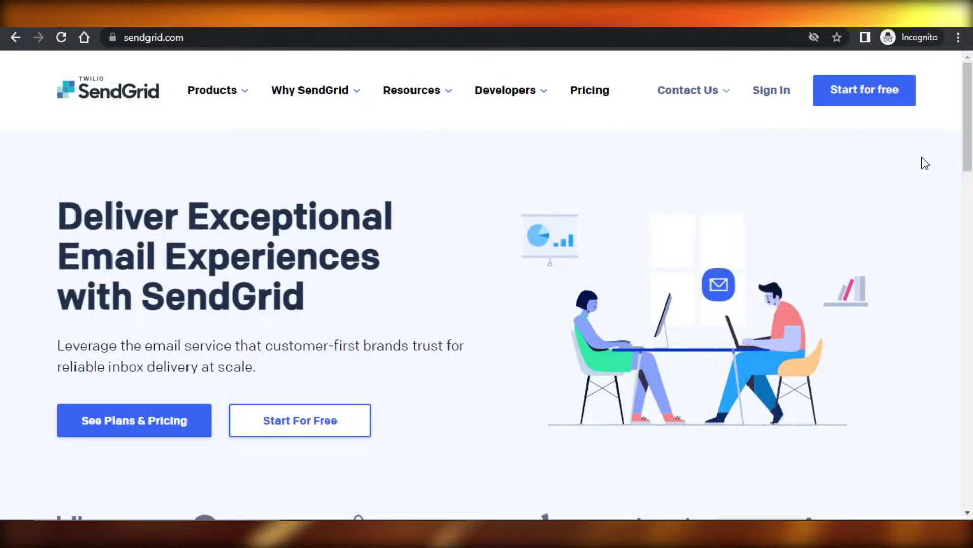
Browse the sendgrid.com homepage, then go to the free sign-up page via 'Start for free'.
scroll(923, 160, "down", 10)
scroll(486, 284, "down", 8)
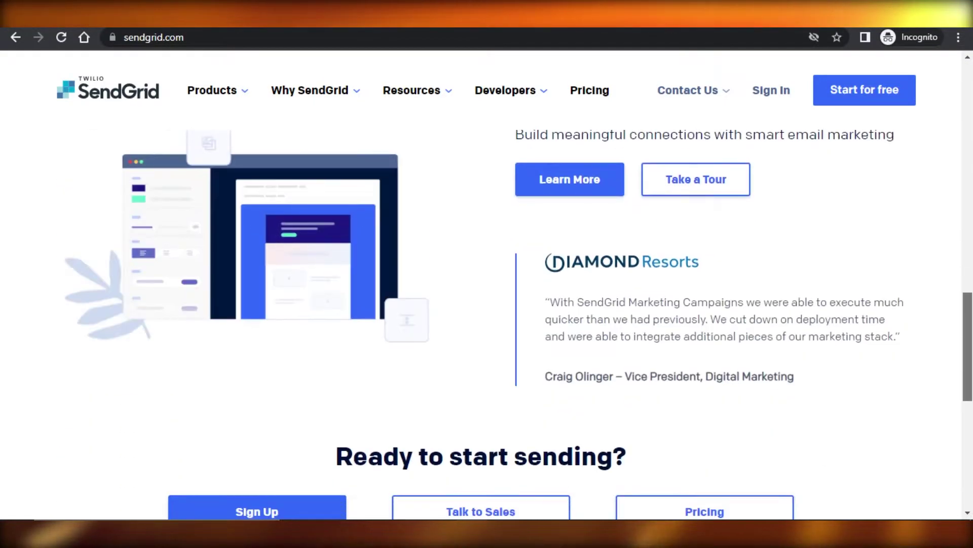
scroll(487, 283, "down", 10)
scroll(487, 284, "up", 15)
scroll(366, 131, "up", 10)
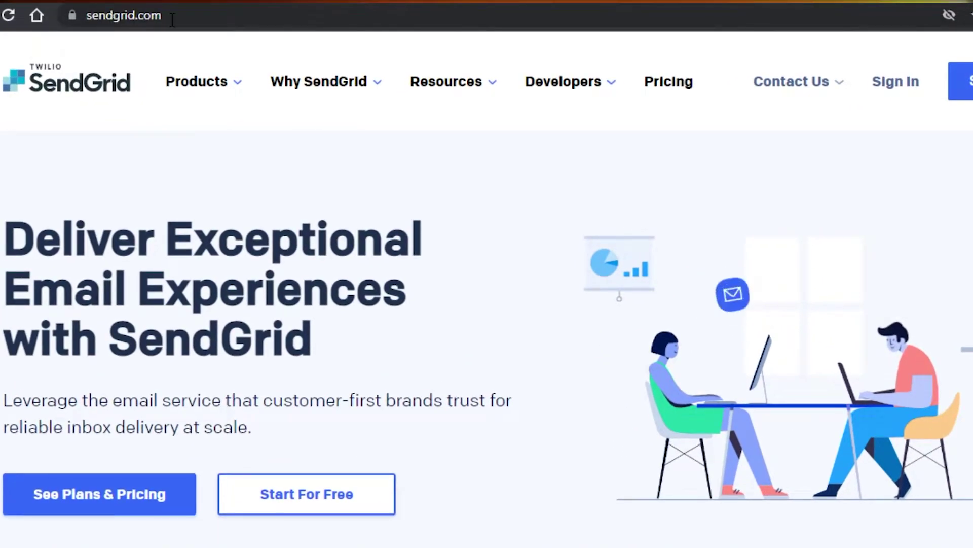
scroll(487, 274, "down", 15)
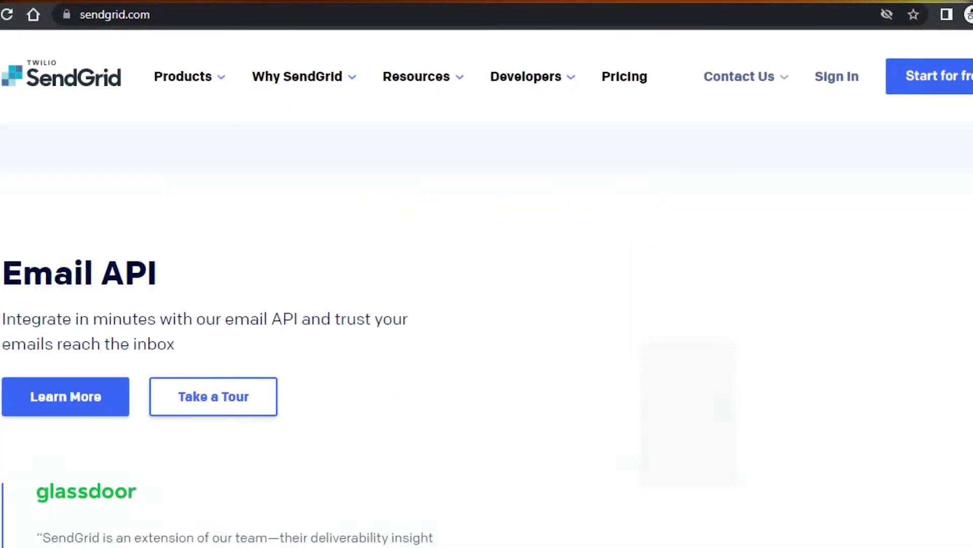
scroll(487, 274, "up", 10)
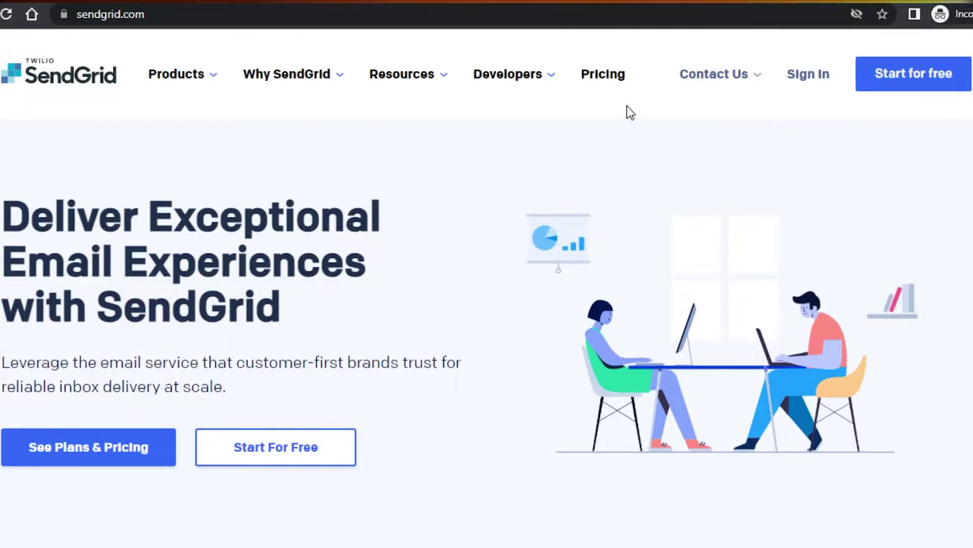
scroll(487, 305, "down", 1)
scroll(487, 304, "down", 6)
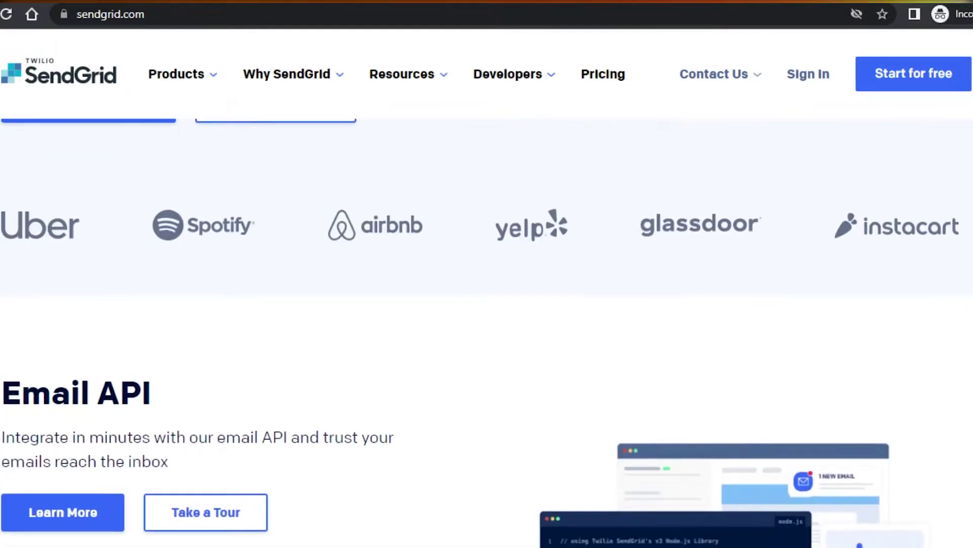
scroll(487, 304, "down", 9)
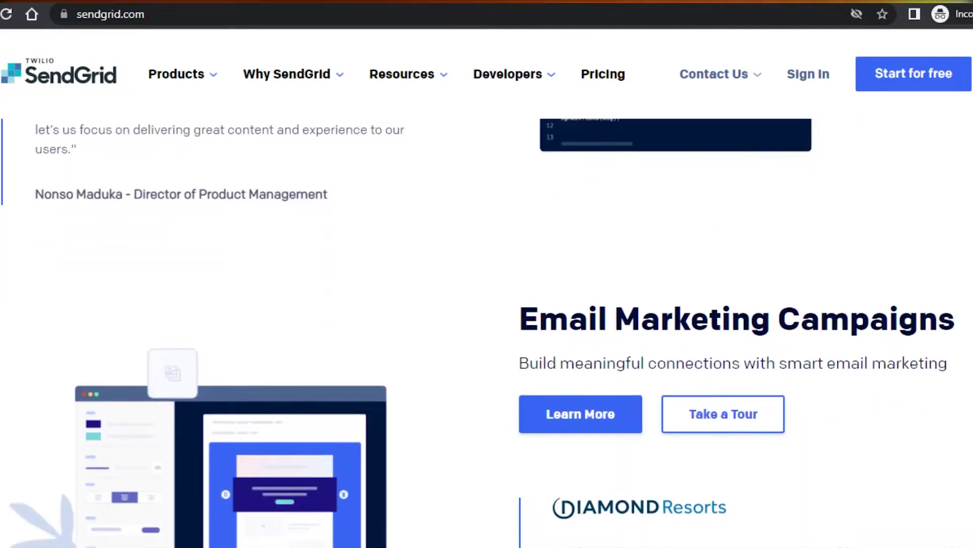
scroll(486, 304, "up", 11)
scroll(487, 304, "up", 5)
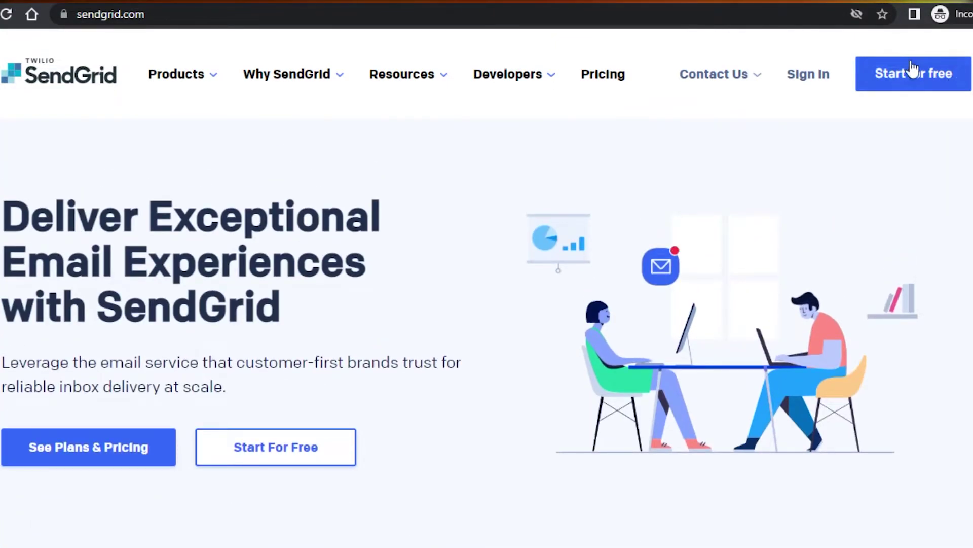
left_click(935, 77)
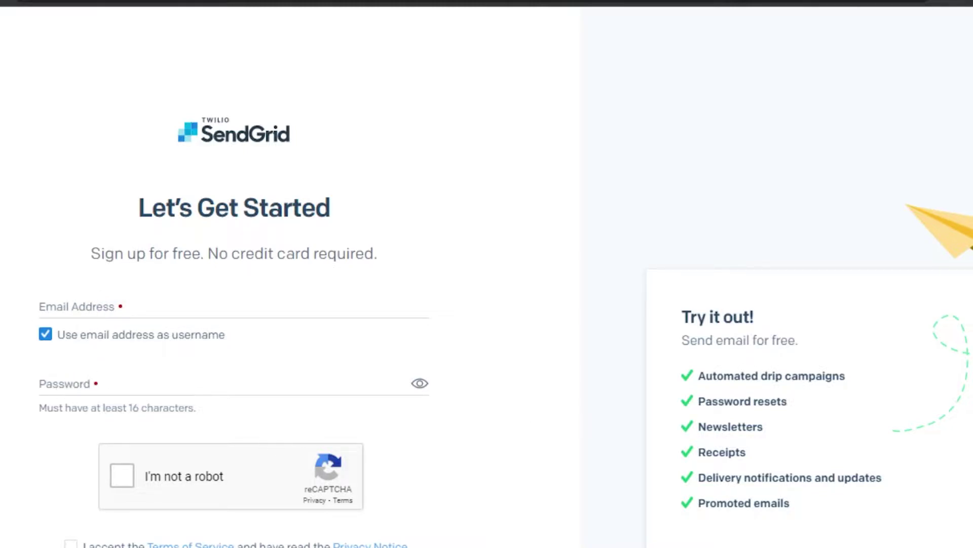
Scroll through the 'Let's Get Started' sign-up form.
scroll(487, 274, "down", 3)
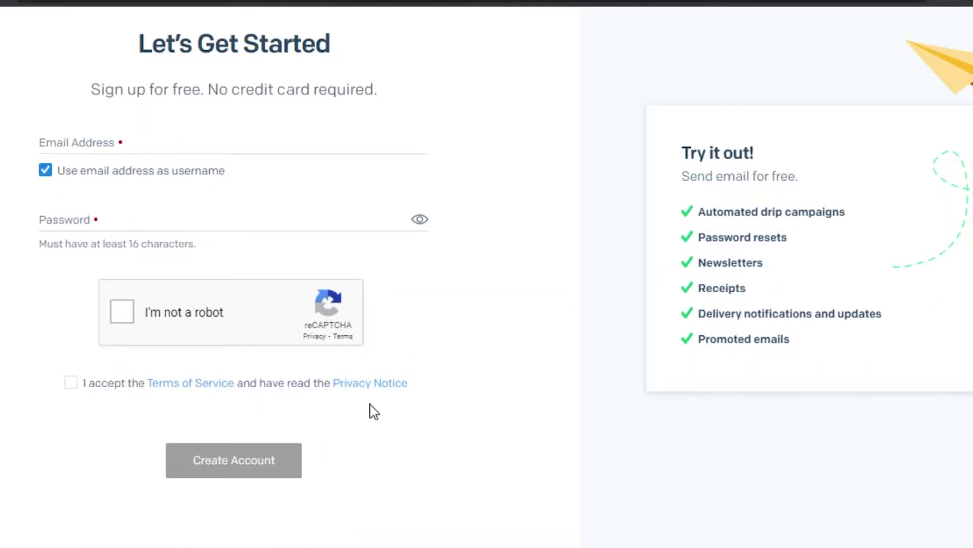
scroll(487, 274, "up", 3)
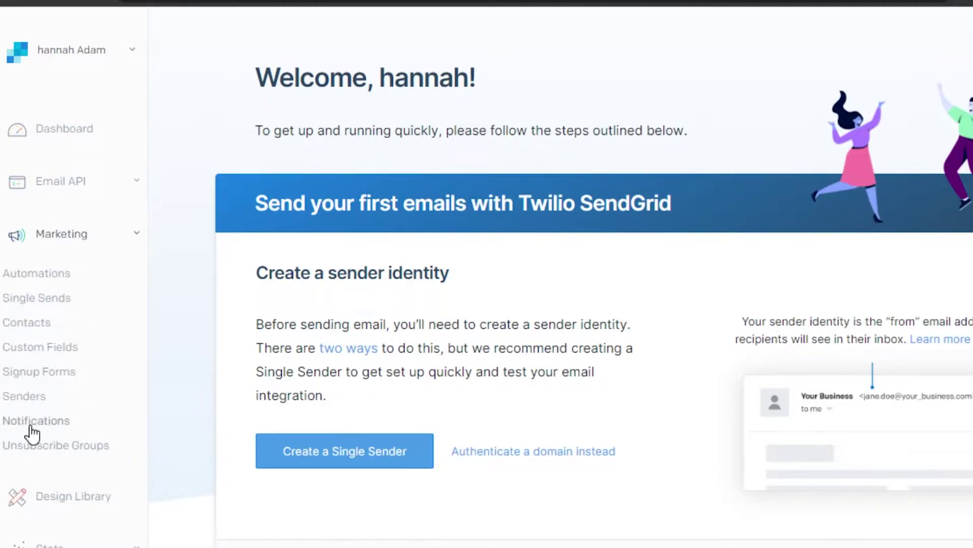
Collapse the Marketing sidebar section and go to the Design Library.
scroll(487, 273, "down", 5)
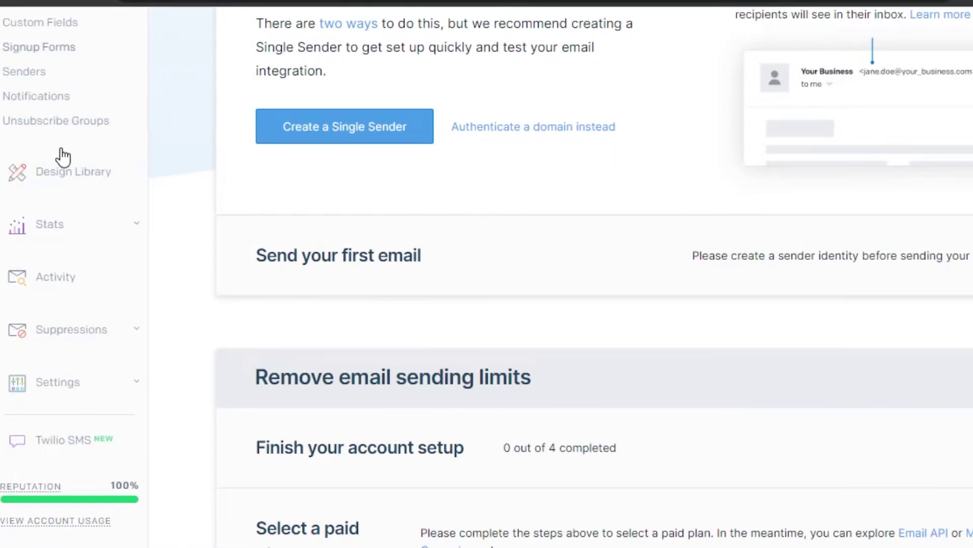
scroll(852, 311, "up", 5)
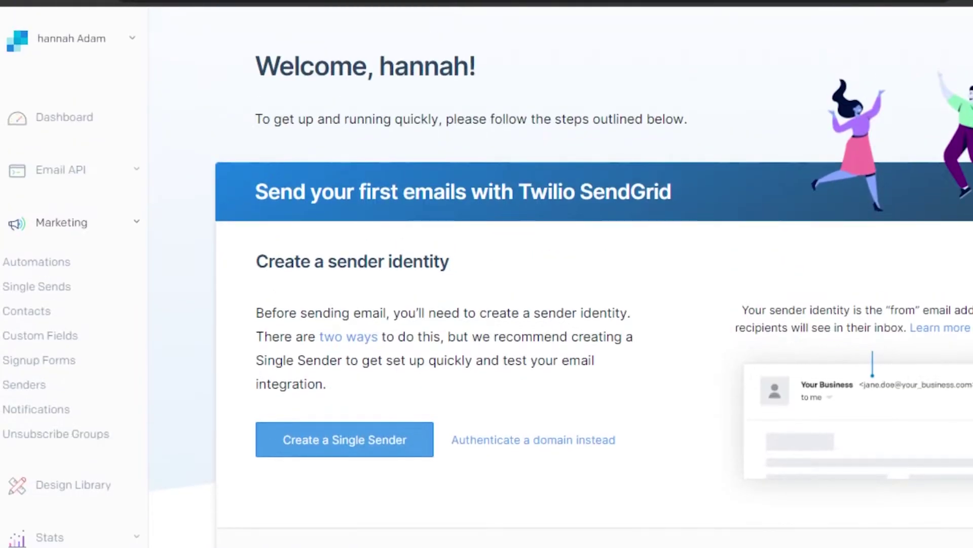
left_click(137, 222)
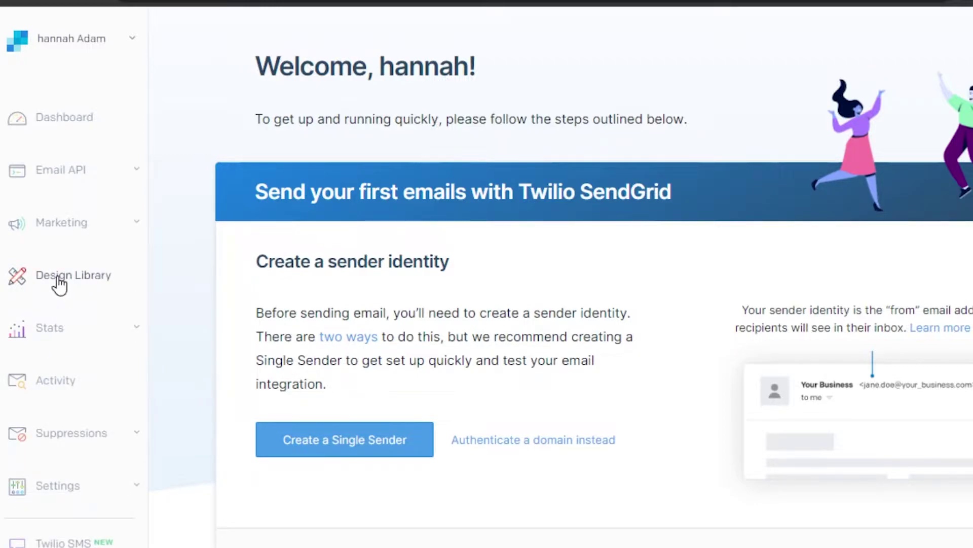
left_click(59, 285)
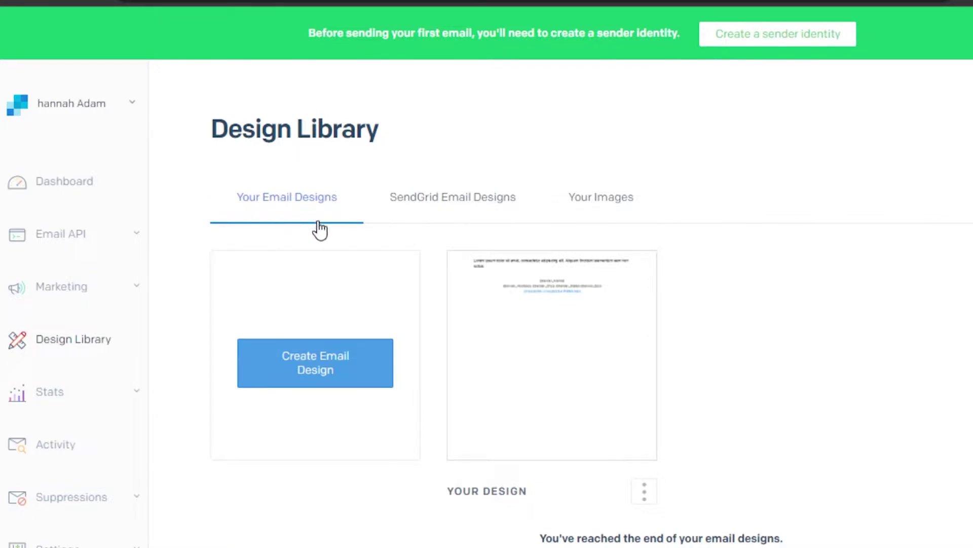
Switch to the 'SendGrid Email Designs' tab and browse its 60 prebuilt templates.
mouse_move(500, 376)
left_click(470, 202)
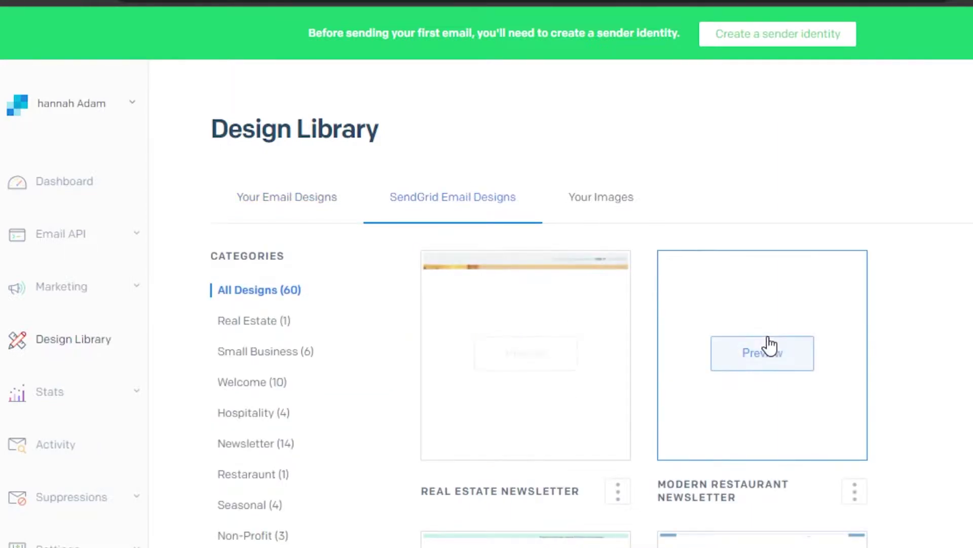
scroll(543, 274, "down", 15)
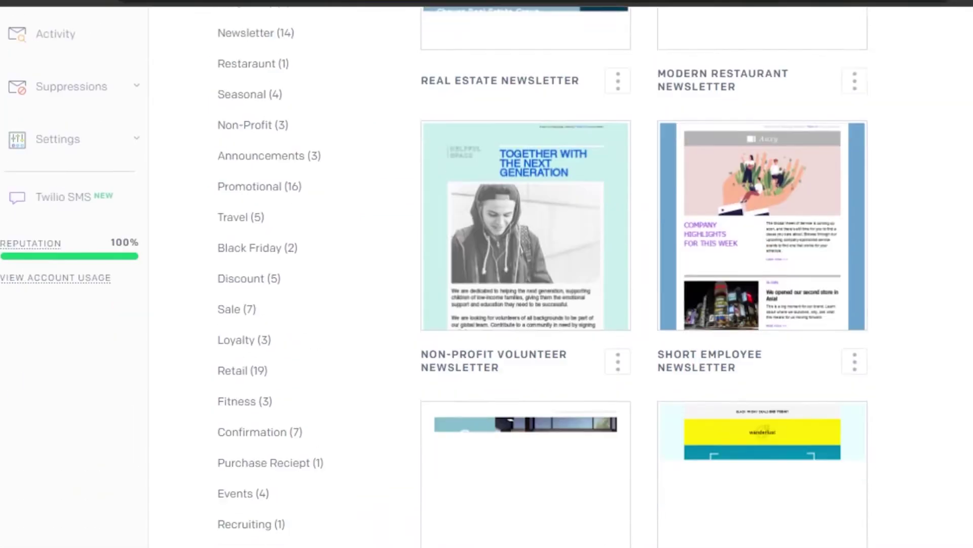
scroll(644, 274, "down", 5)
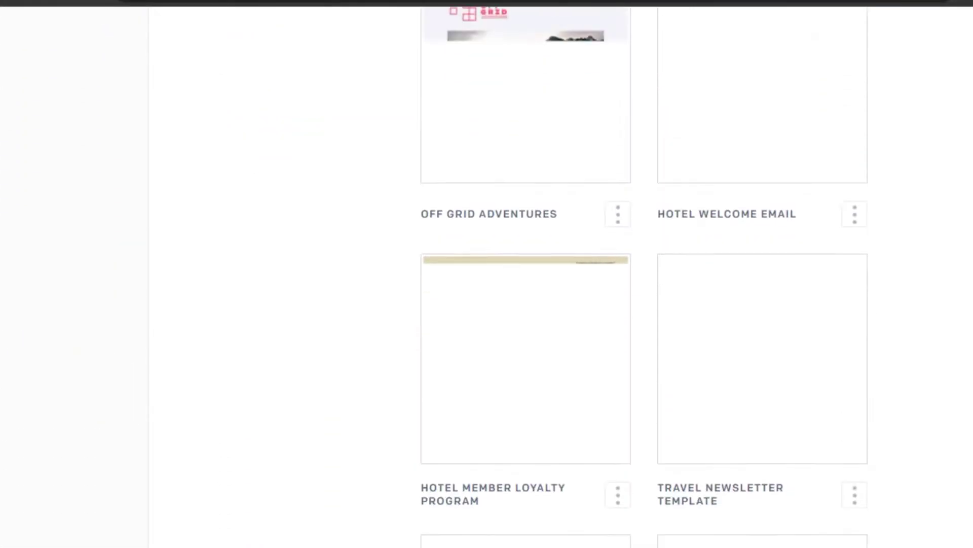
scroll(644, 274, "up", 20)
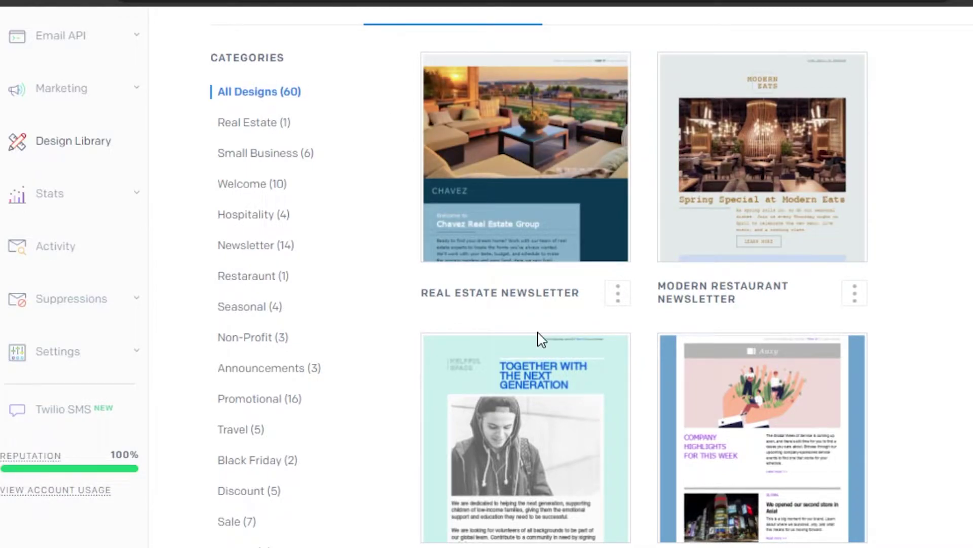
scroll(487, 274, "down", 6)
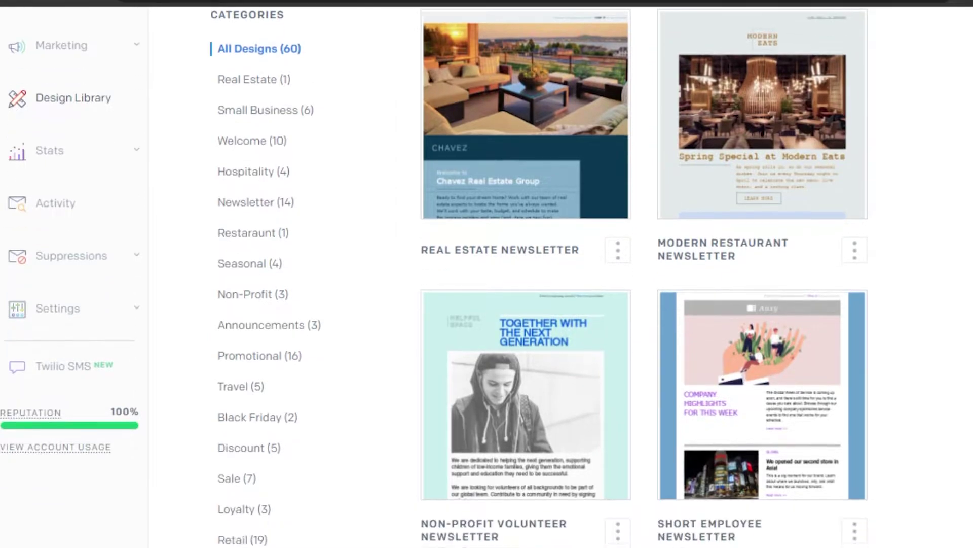
scroll(486, 274, "up", 4)
scroll(486, 273, "up", 3)
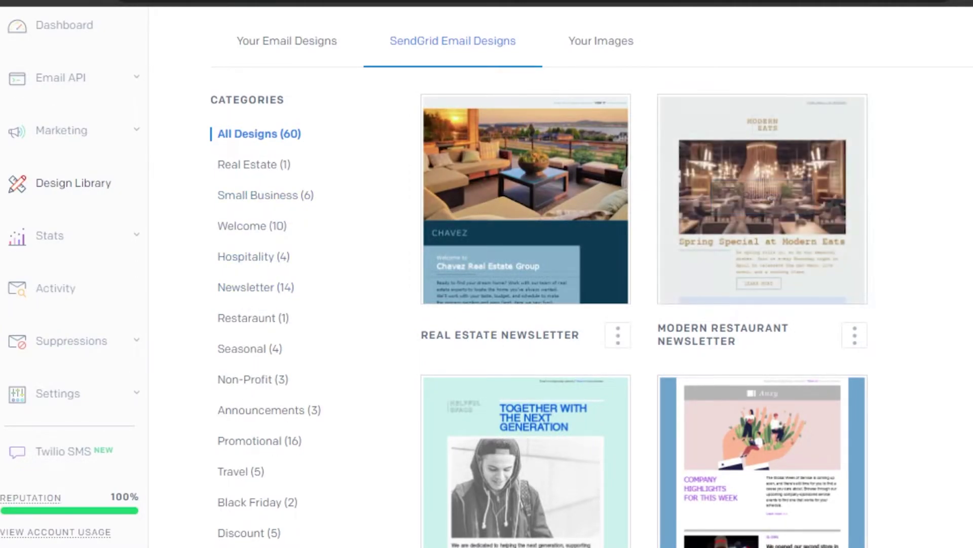
scroll(487, 274, "down", 6)
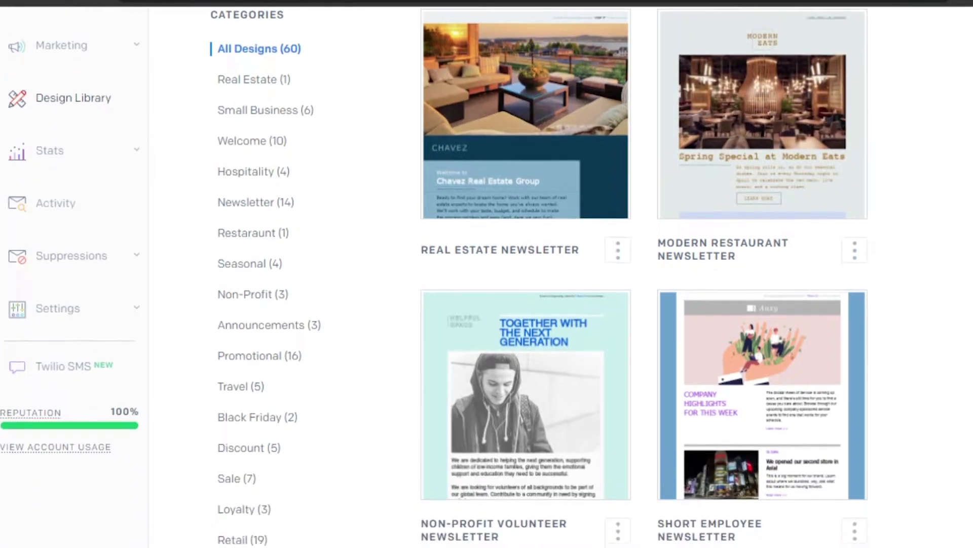
scroll(487, 274, "down", 1)
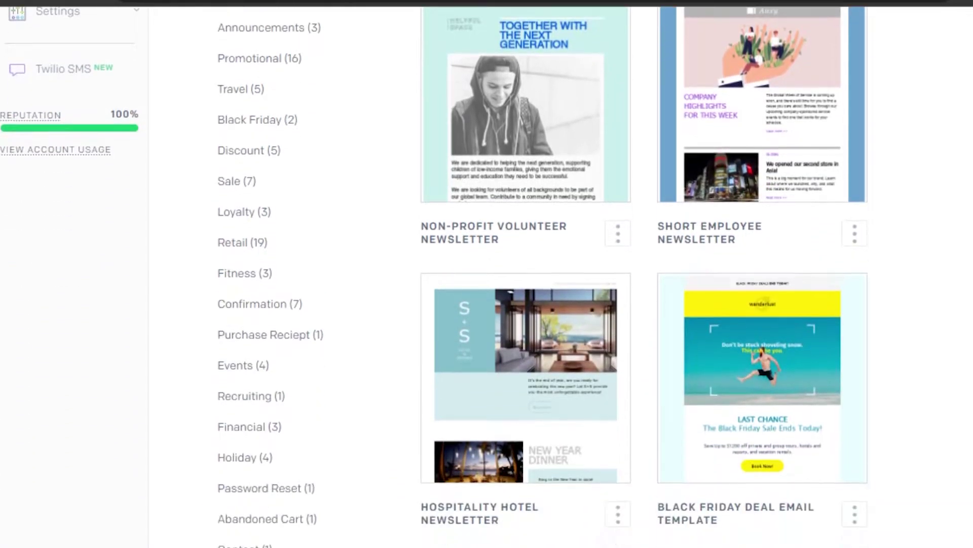
scroll(487, 274, "down", 3)
scroll(487, 274, "up", 12)
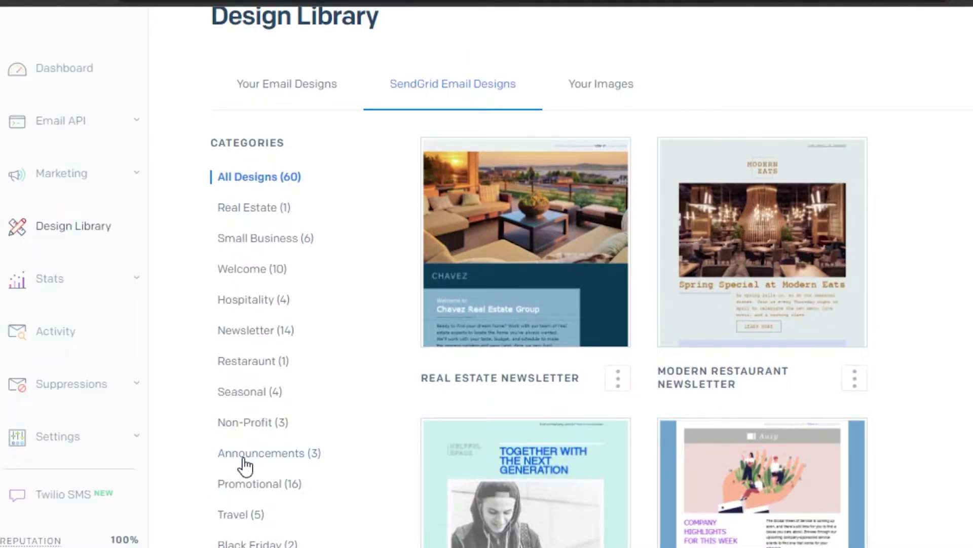
Filter to the Promotional (16) category and preview the Health and Wellness Email Template.
left_click(255, 487)
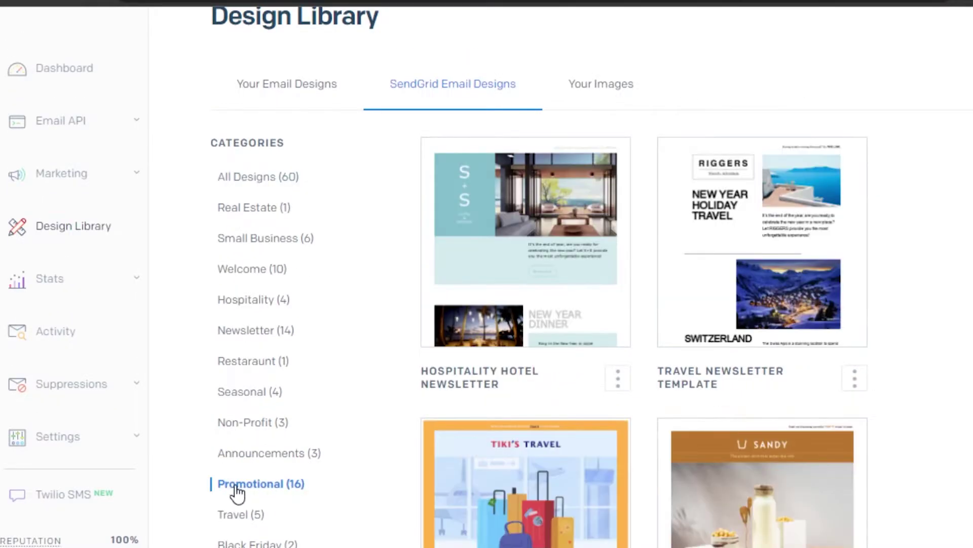
scroll(887, 314, "down", 10)
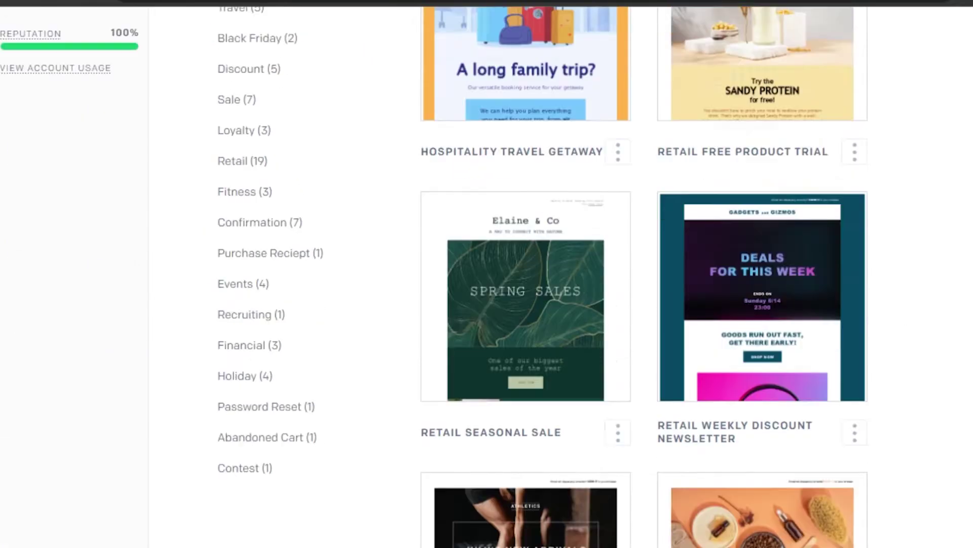
scroll(644, 274, "down", 3)
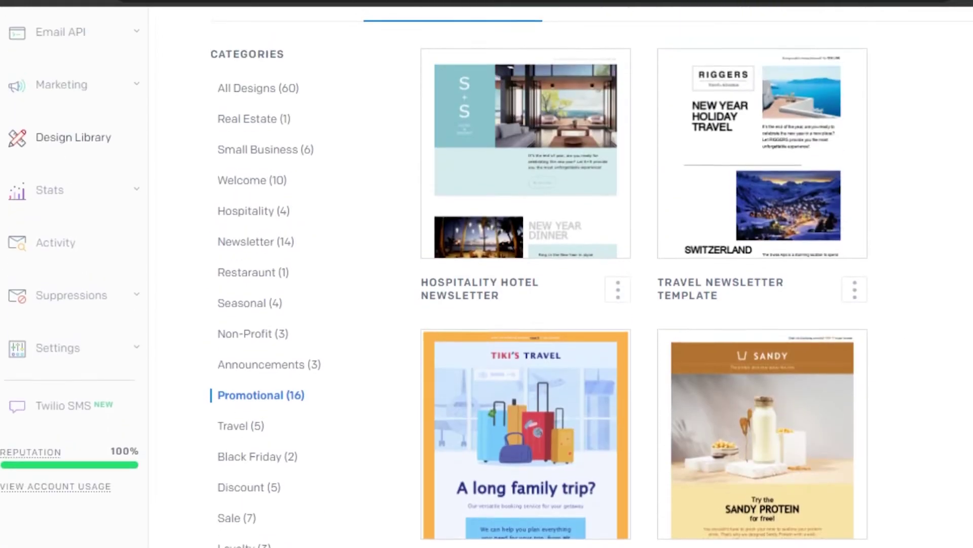
scroll(644, 274, "down", 12)
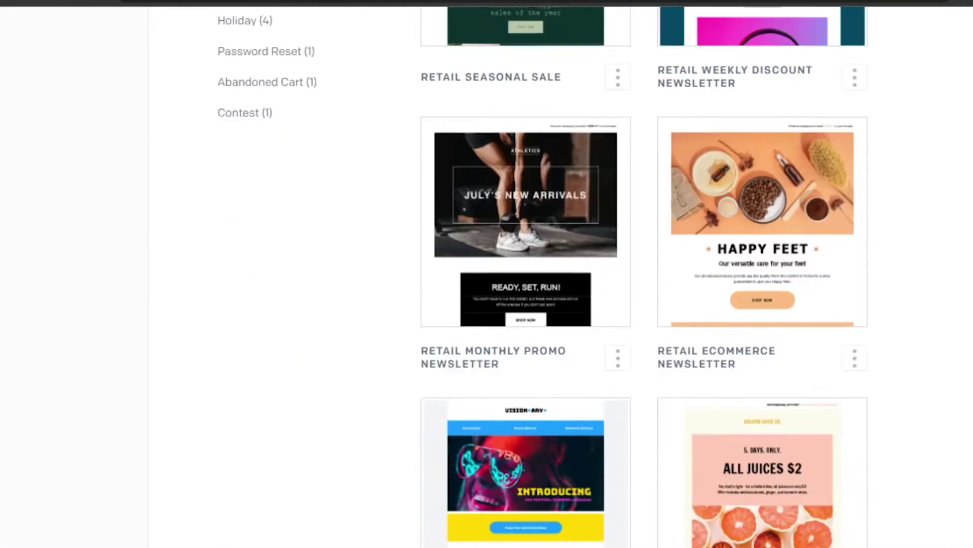
scroll(582, 311, "down", 3)
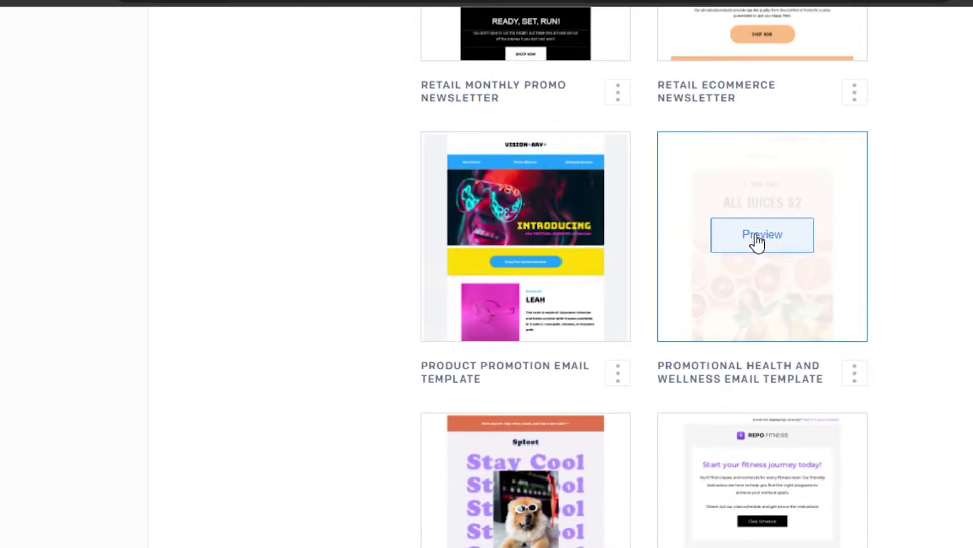
left_click(758, 238)
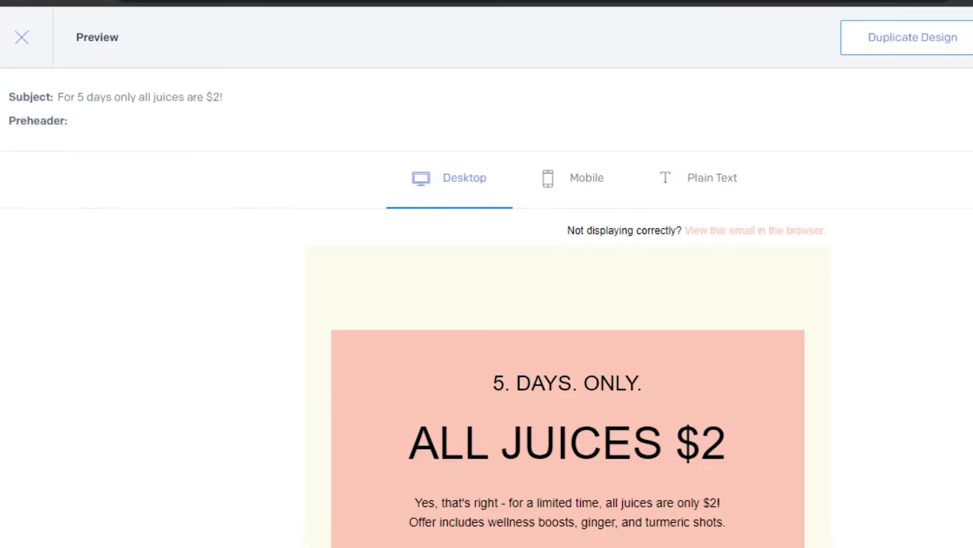
Look through the Golden Juice Co. 'ALL JUICES $2' preview, then close it.
scroll(568, 354, "down", 2)
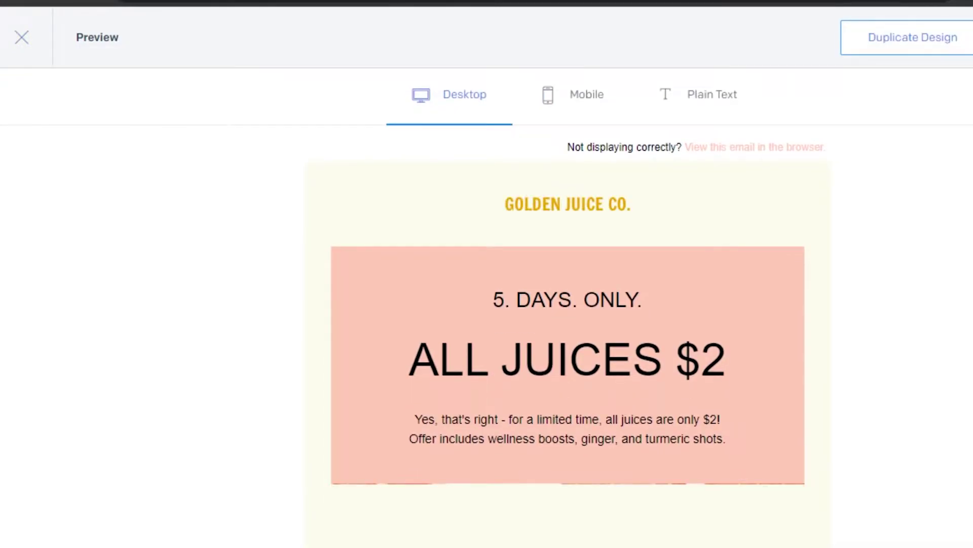
scroll(568, 355, "down", 10)
key("Escape")
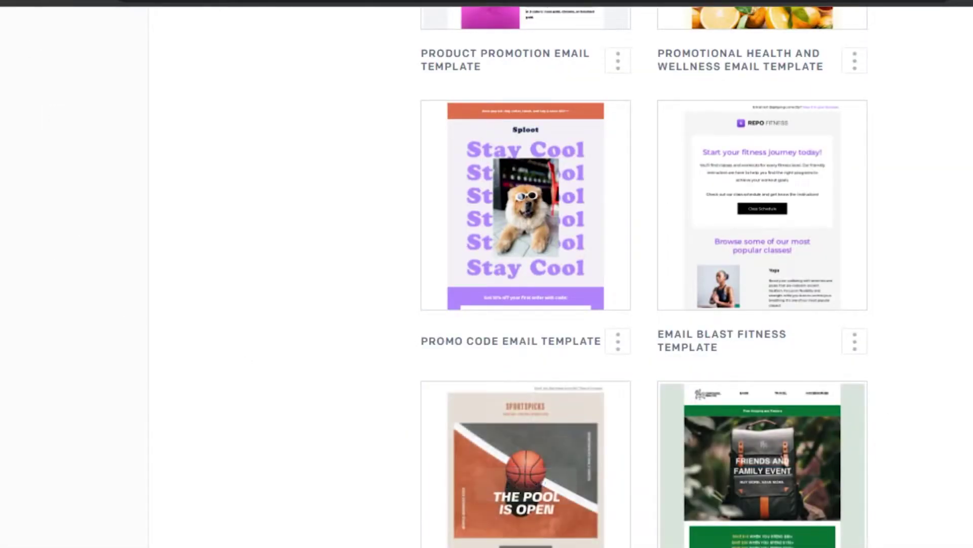
Locate the Promotional Health and Wellness Email Template card and open its options.
scroll(644, 304, "up", 10)
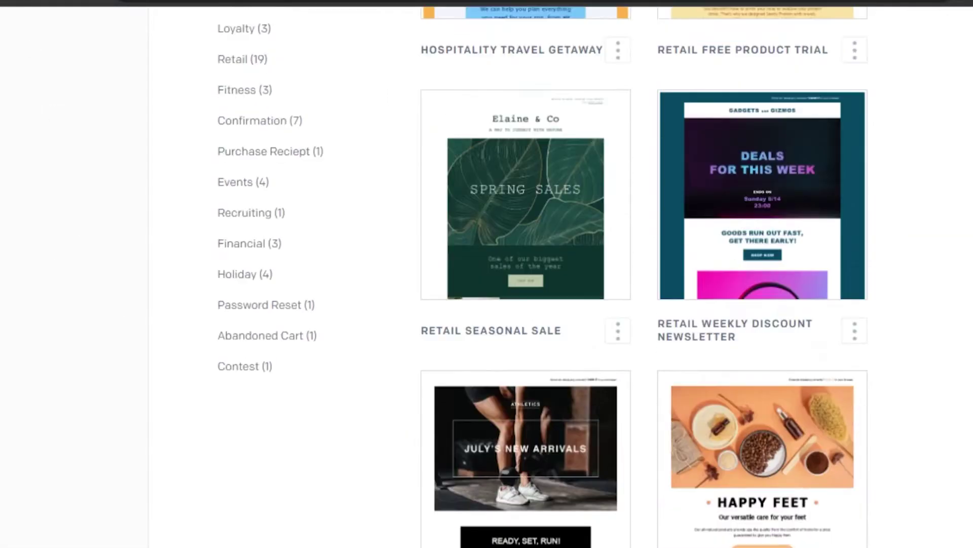
scroll(644, 305, "up", 6)
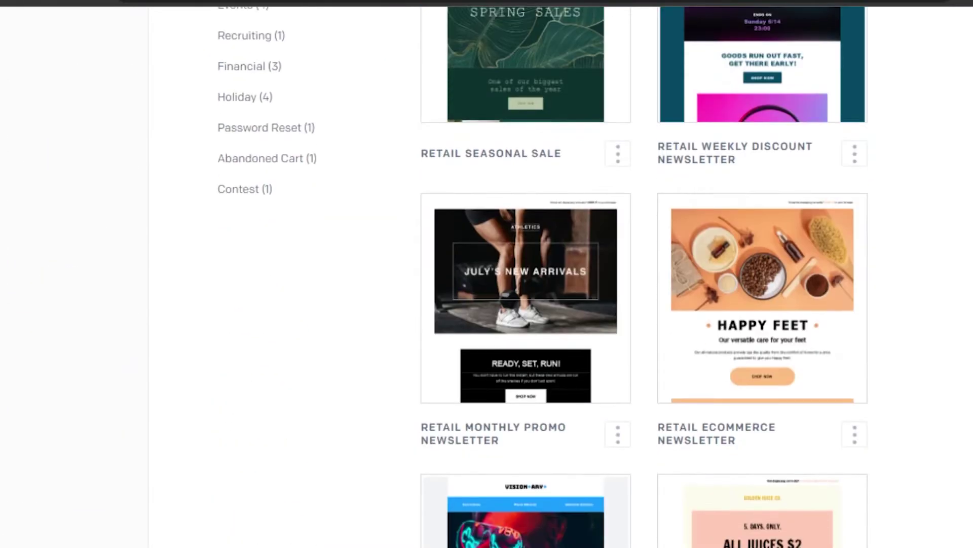
scroll(721, 289, "down", 8)
mouse_move(708, 200)
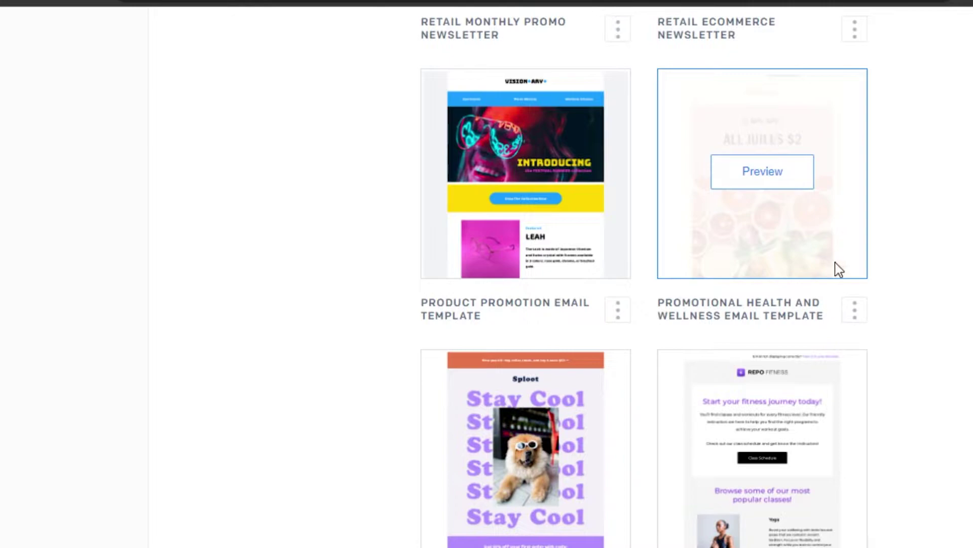
left_click(854, 310)
Create a Single Send from the Golden Juice Co. template.
left_click(758, 99)
left_click(762, 175)
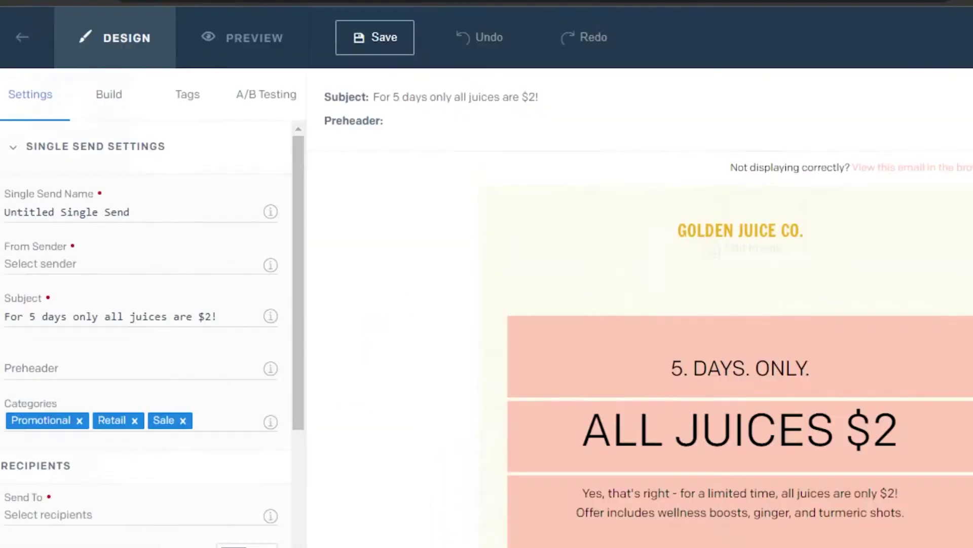
scroll(740, 350, "down", 20)
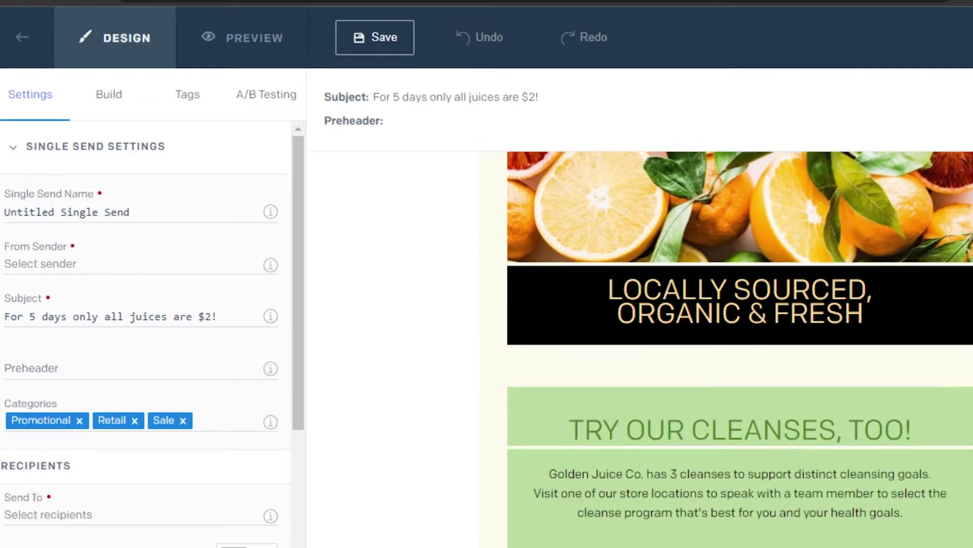
scroll(741, 350, "up", 15)
scroll(740, 350, "up", 5)
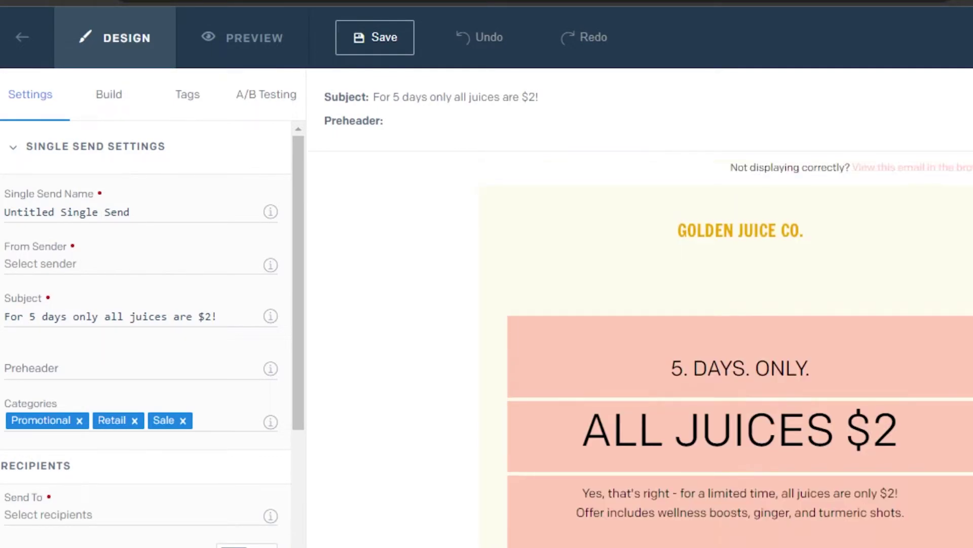
Review the email canvas and Settings panel, then show the Build modules.
scroll(741, 350, "down", 10)
scroll(740, 350, "up", 10)
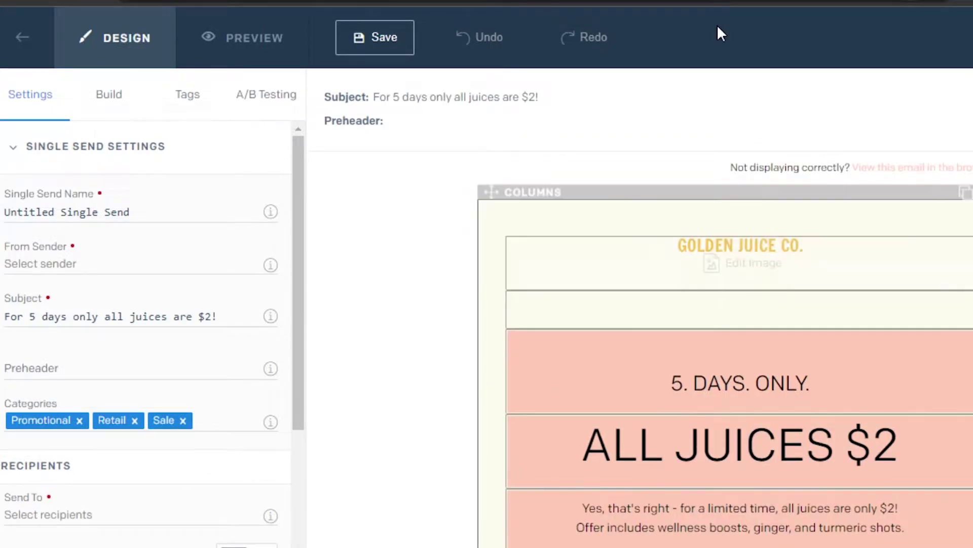
scroll(299, 285, "down", 3)
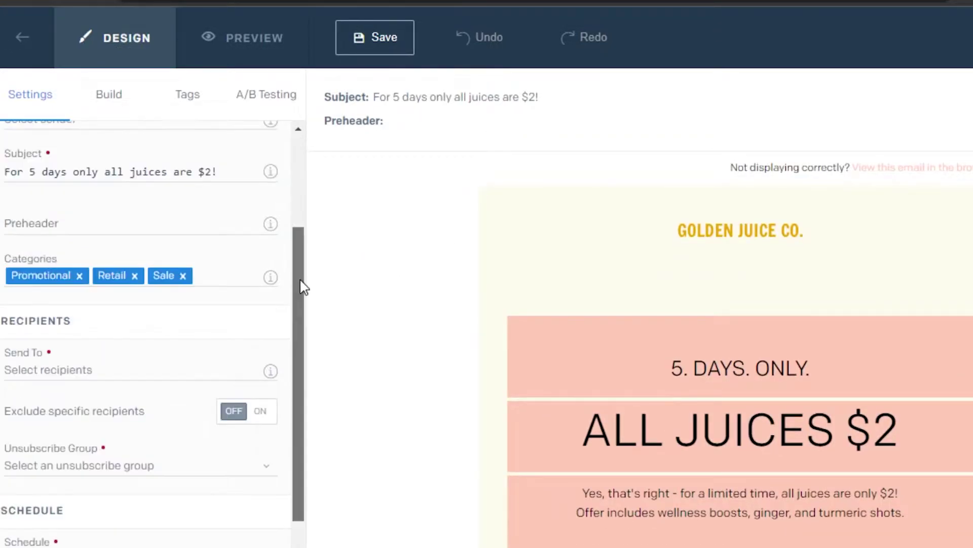
scroll(228, 203, "up", 3)
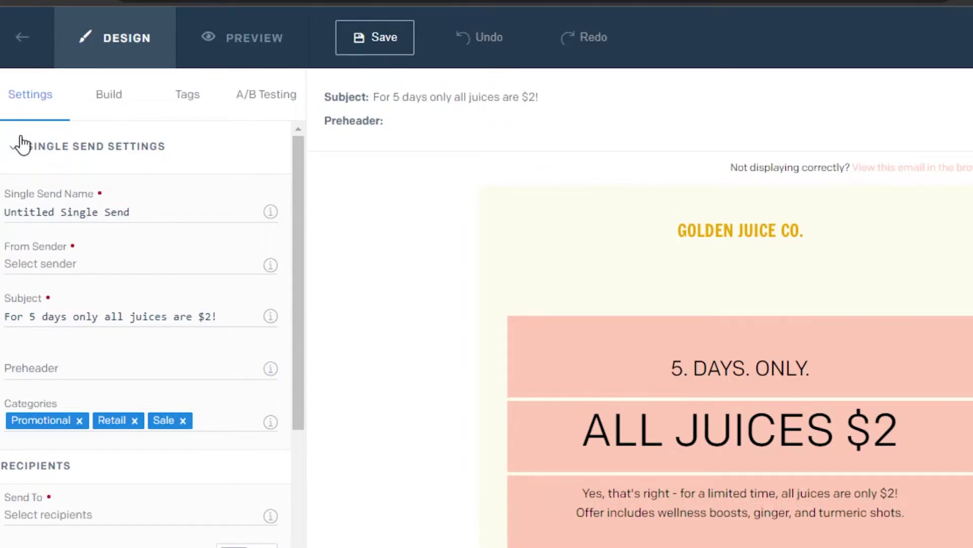
mouse_move(270, 278)
left_click_drag(296, 216, 297, 361)
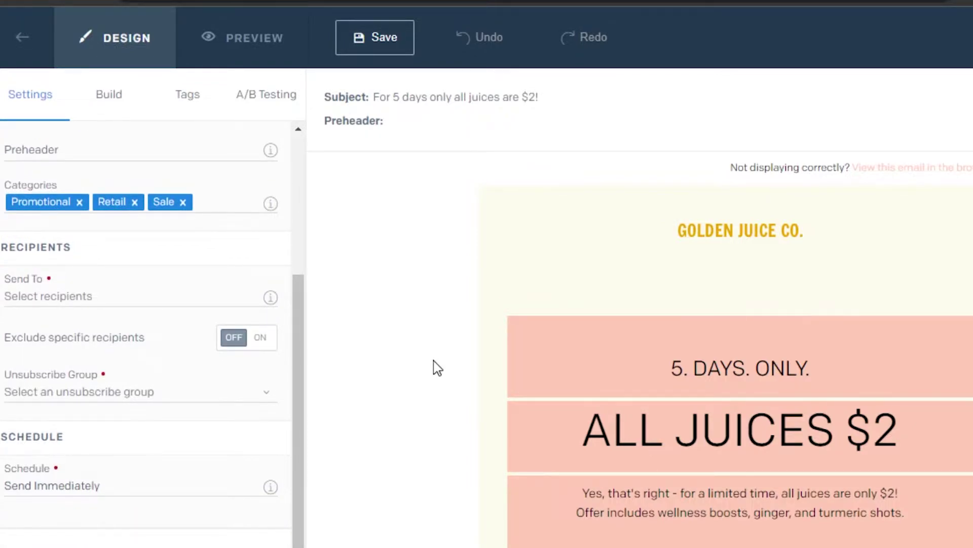
left_click(108, 100)
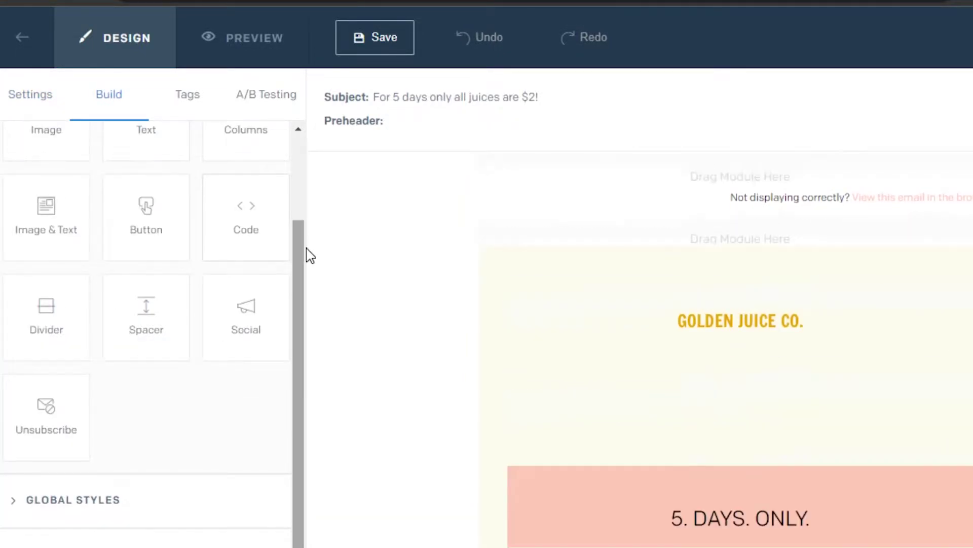
Insert a Lorem ipsum Text module above the Golden Juice Co. header and close its styles.
scroll(296, 152, "up", 3)
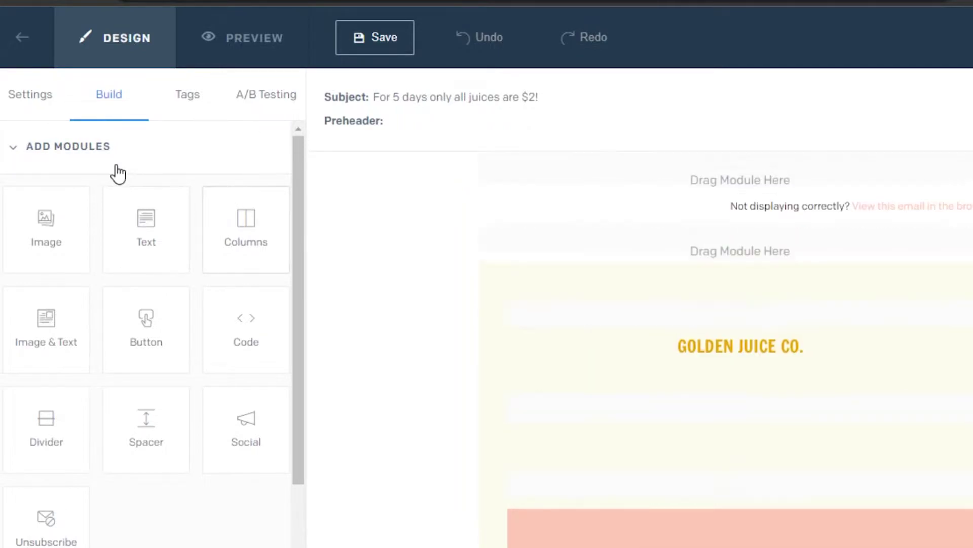
left_click_drag(43, 237, 42, 235)
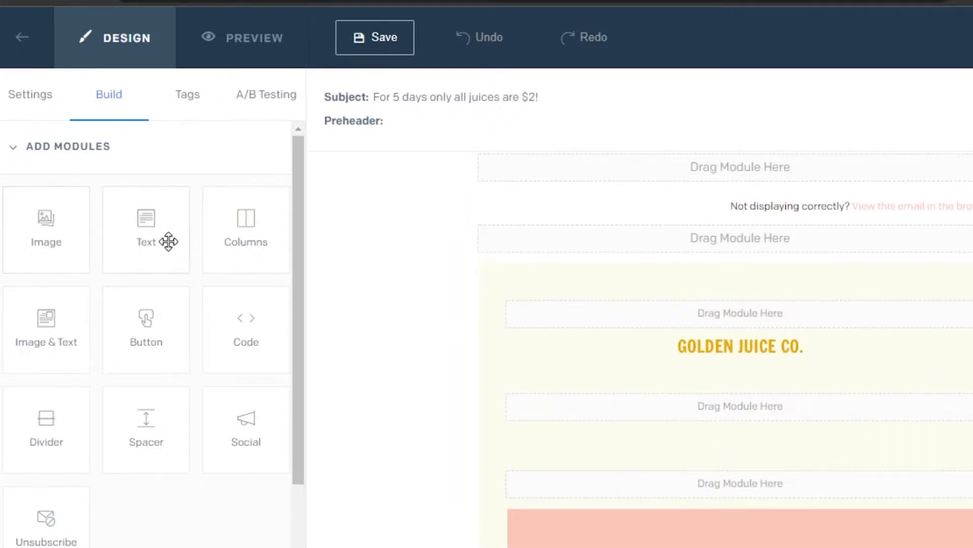
left_click_drag(138, 238, 504, 239)
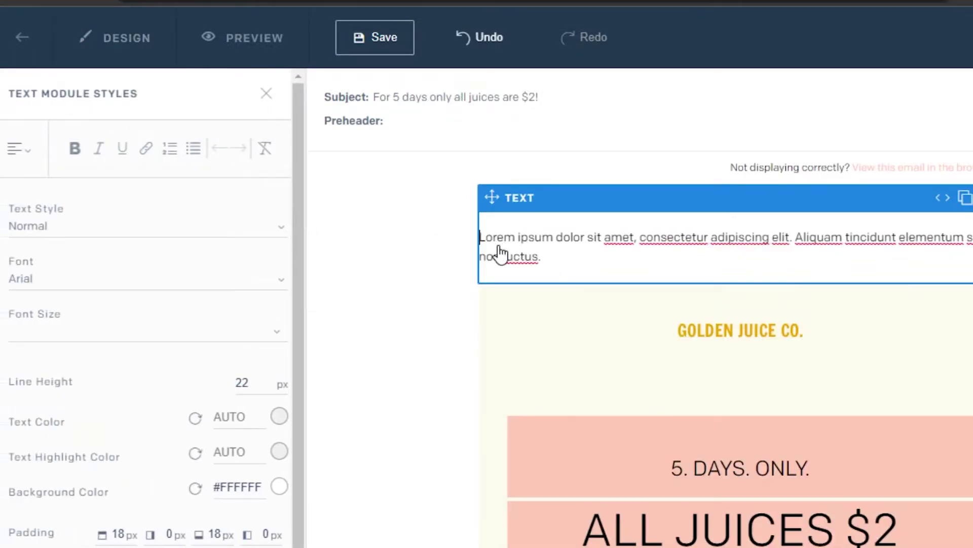
left_click(267, 95)
scroll(300, 207, "down", 1)
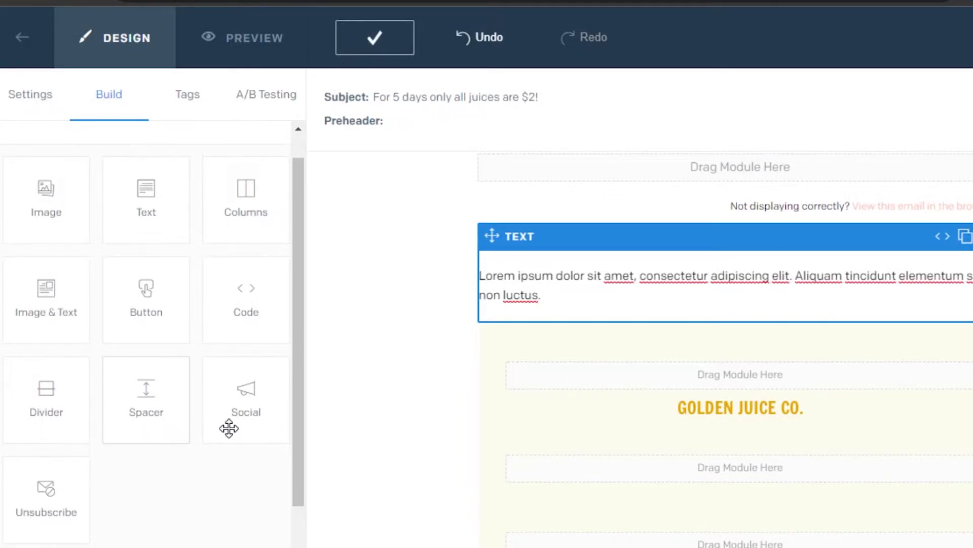
left_click_drag(300, 331, 294, 301)
Check the Tags and A/B Testing tabs, then delete the Lorem ipsum text block.
left_click(206, 119)
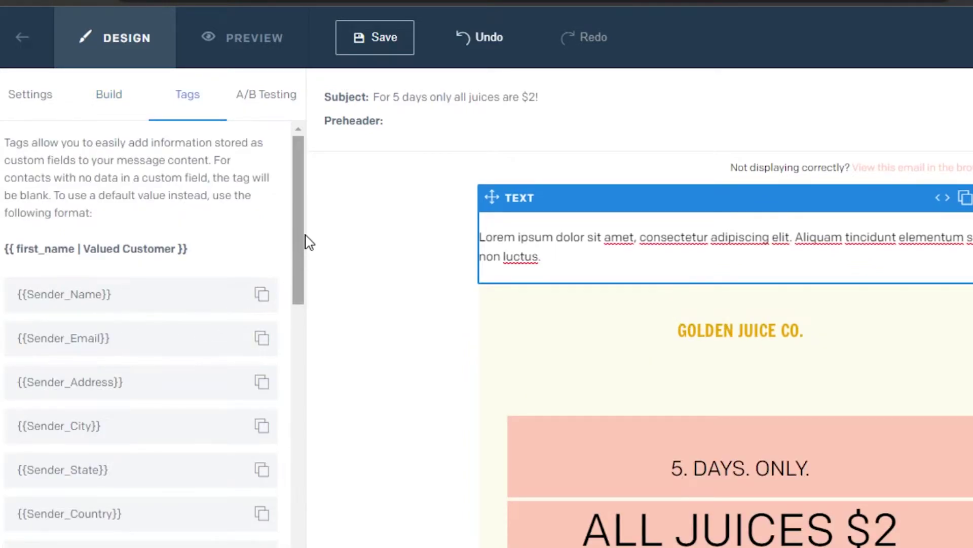
left_click_drag(306, 242, 306, 451)
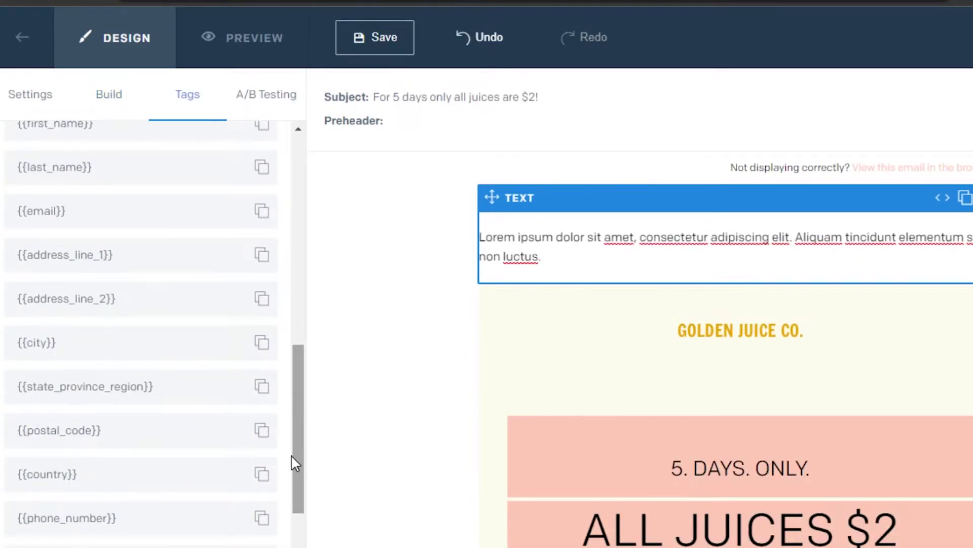
left_click(270, 91)
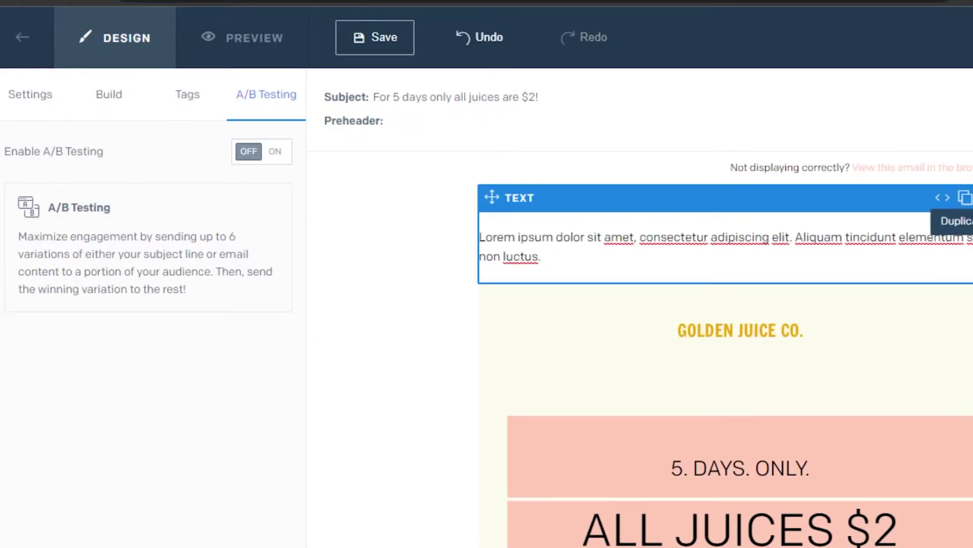
left_click(970, 198)
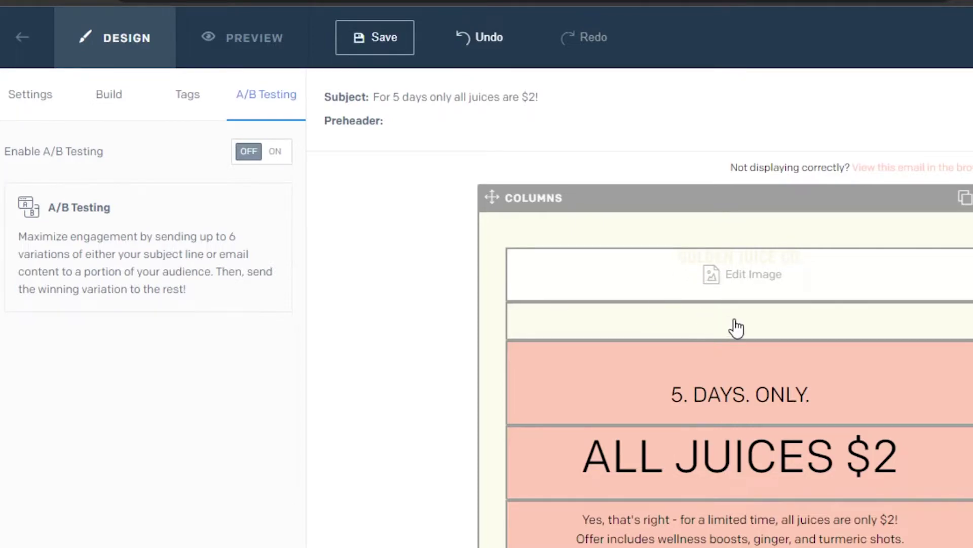
Swap the Golden Juice Co. header image for the uploaded pink image 2077150.jpg.
left_click(789, 272)
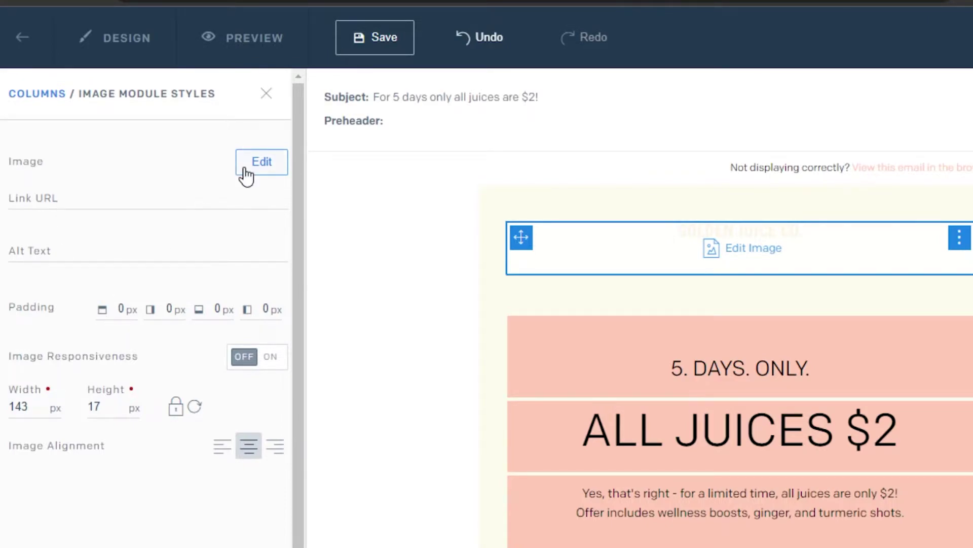
left_click(262, 162)
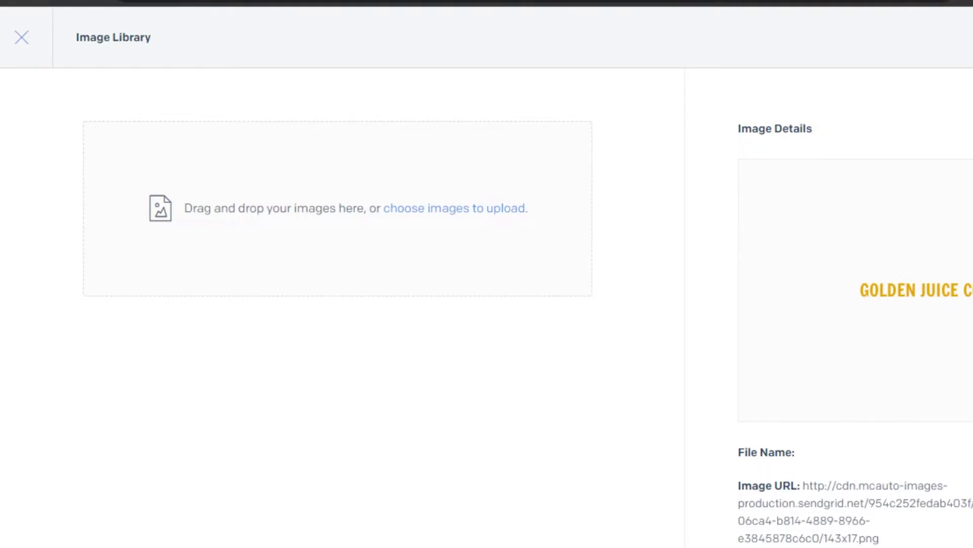
scroll(528, 321, "down", 1)
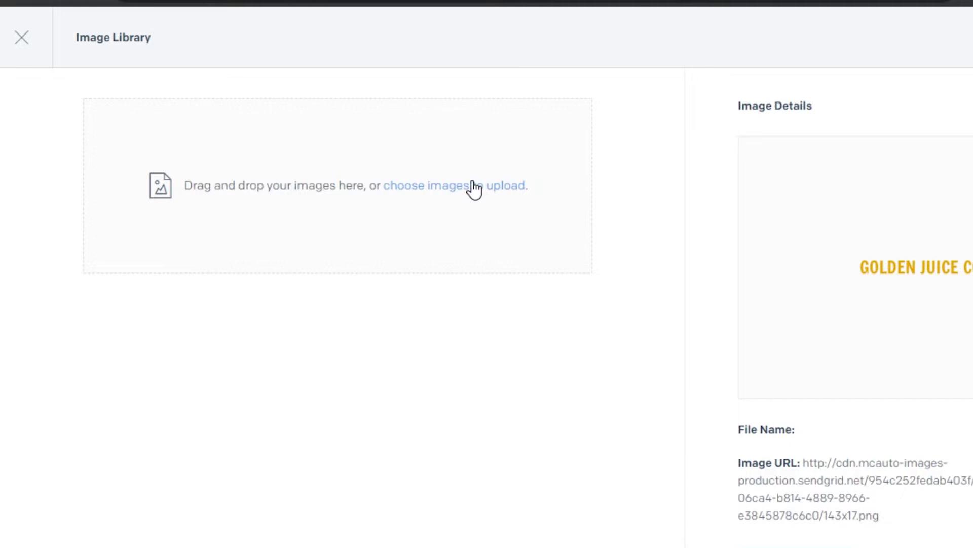
left_click(444, 186)
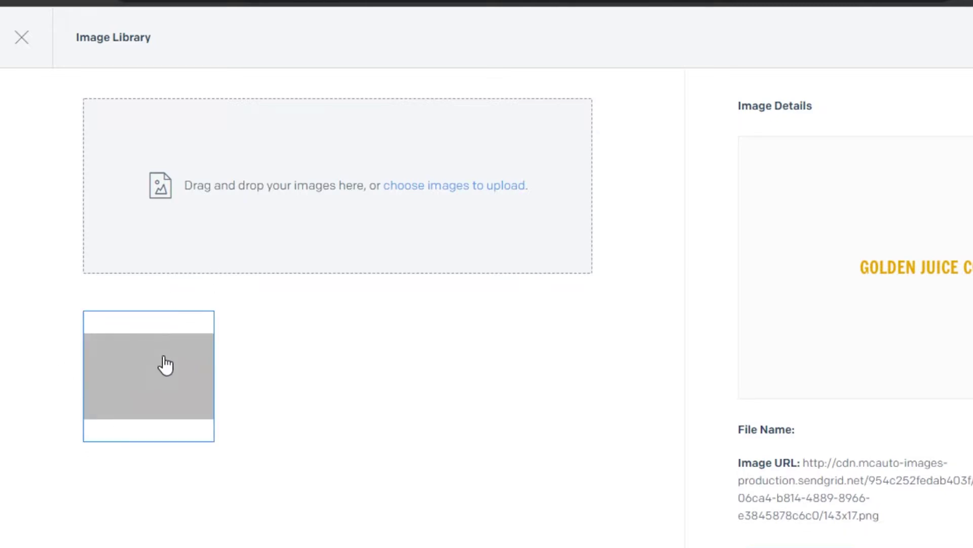
left_click(202, 373)
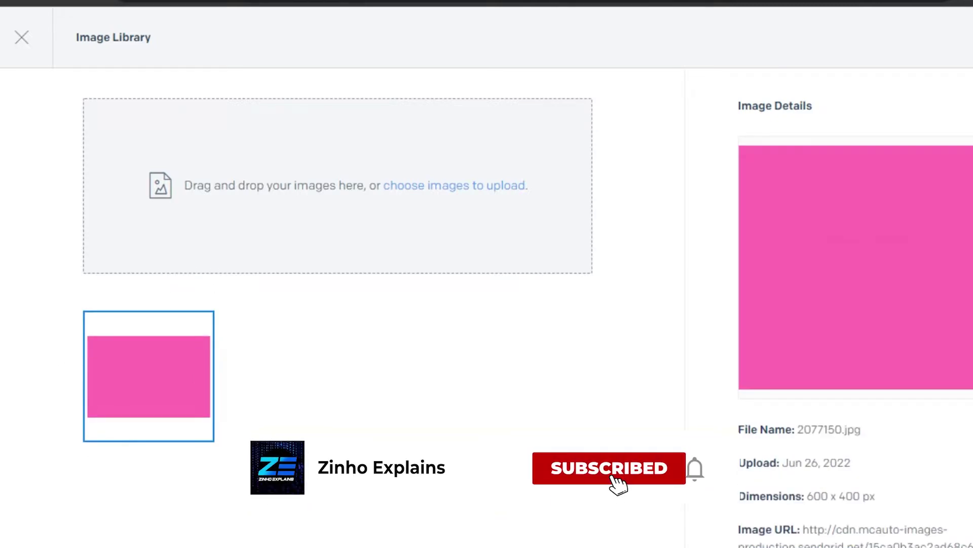
scroll(725, 523, "down", 1)
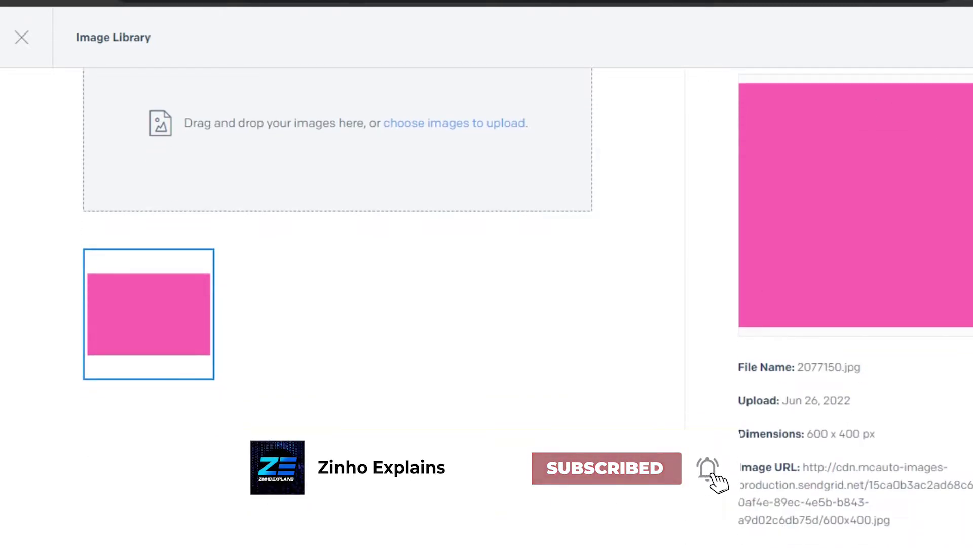
scroll(486, 274, "down", 1)
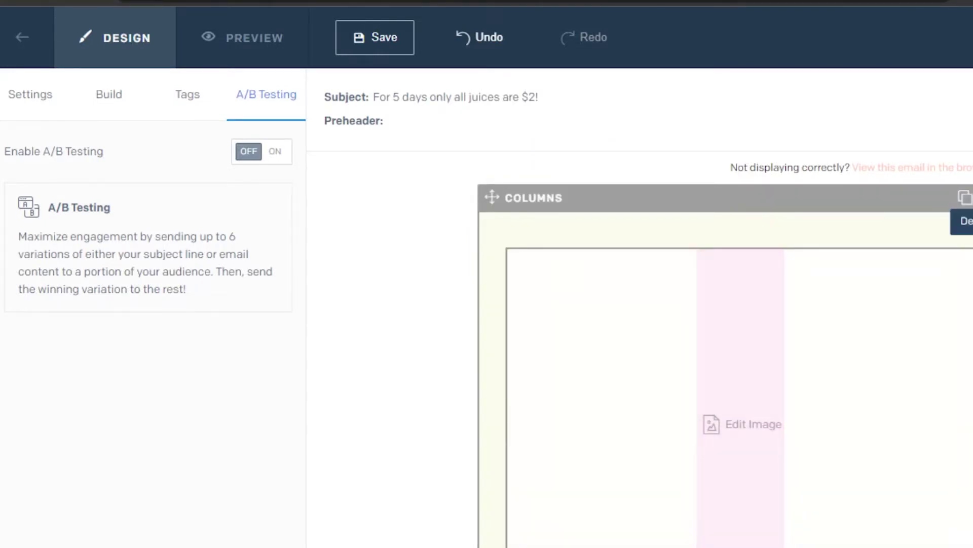
Delete the header block, rewrite the '5 DAYS. ONLY' and second headlines, and select the offer text.
left_click(971, 198)
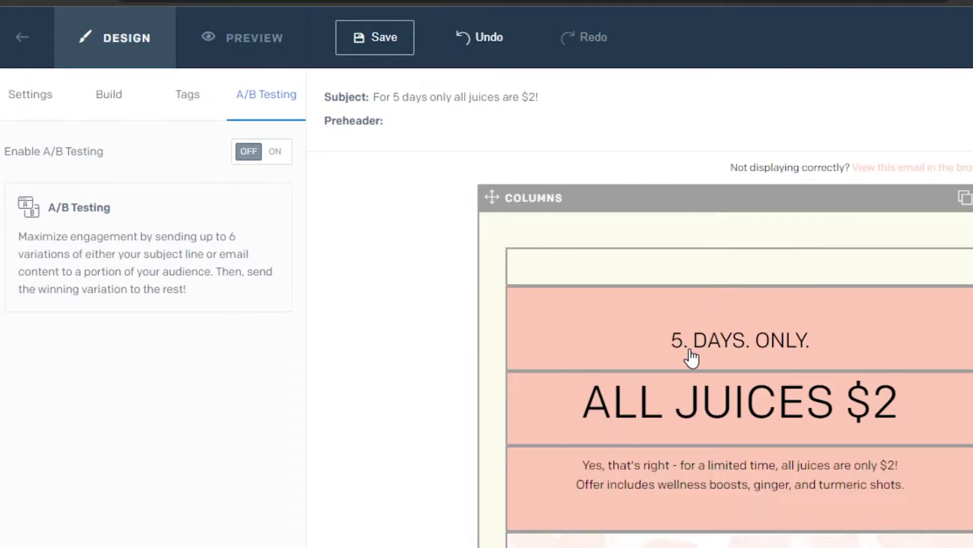
left_click(695, 340)
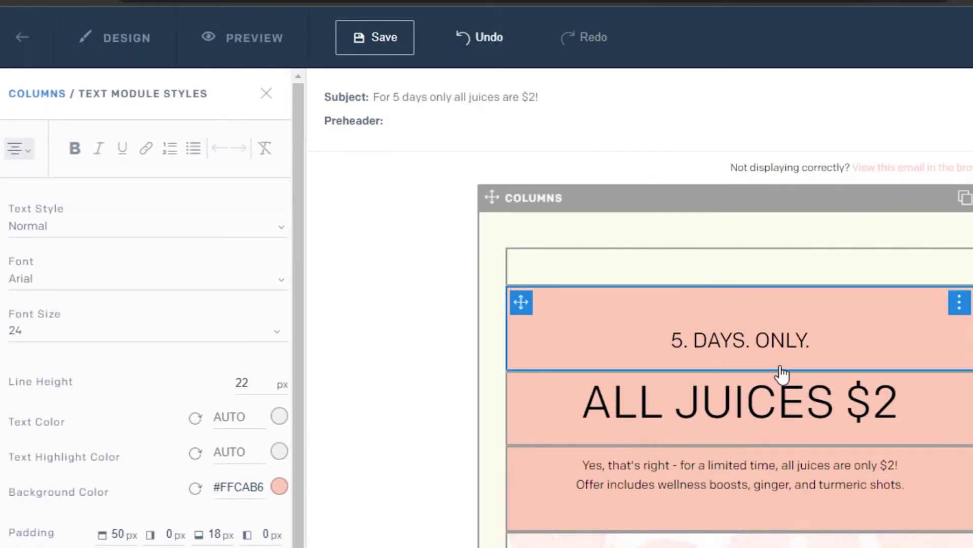
left_click(823, 338)
key("BackSpace")
key("BackSpace")
key("BackSpace")
key("BackSpace")
key("BackSpace")
key("BackSpace")
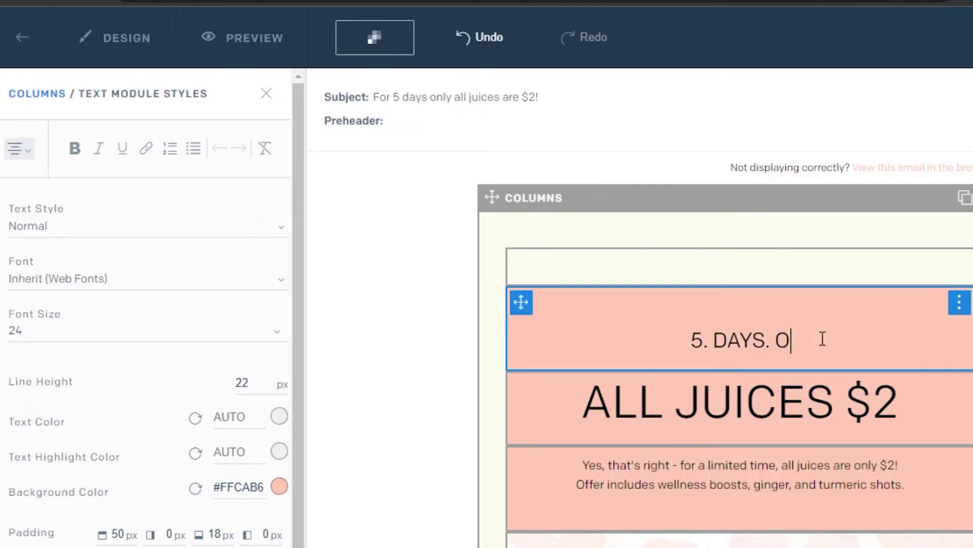
key("BackSpace")
key("BackSpace")
key("BackSpace")
key("BackSpace")
key("BackSpace")
key("BackSpace")
key("BackSpace")
key("BackSpace")
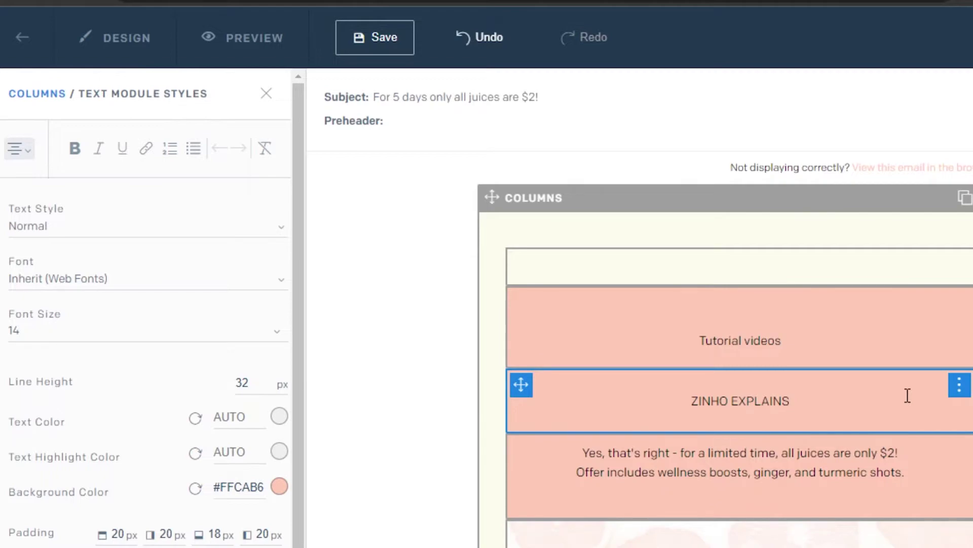
left_click(824, 399)
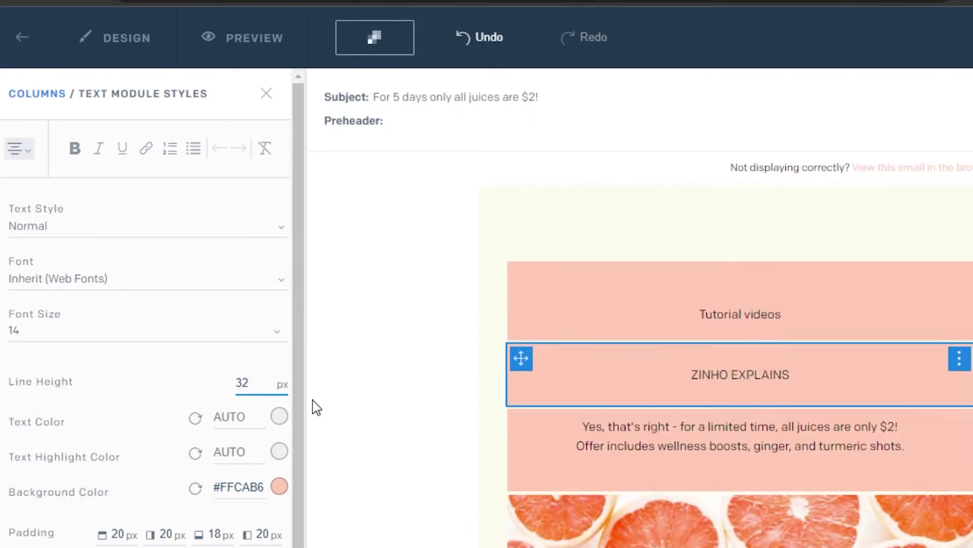
left_click(804, 463)
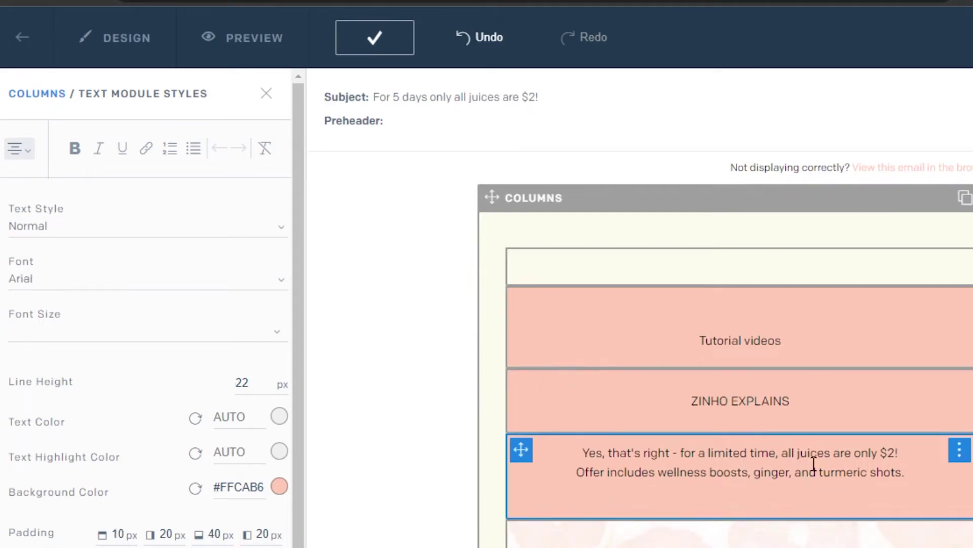
Upload the 'DREAMS SO BIG…' city skyline image and insert it in place of the grapefruit photo.
key("Escape")
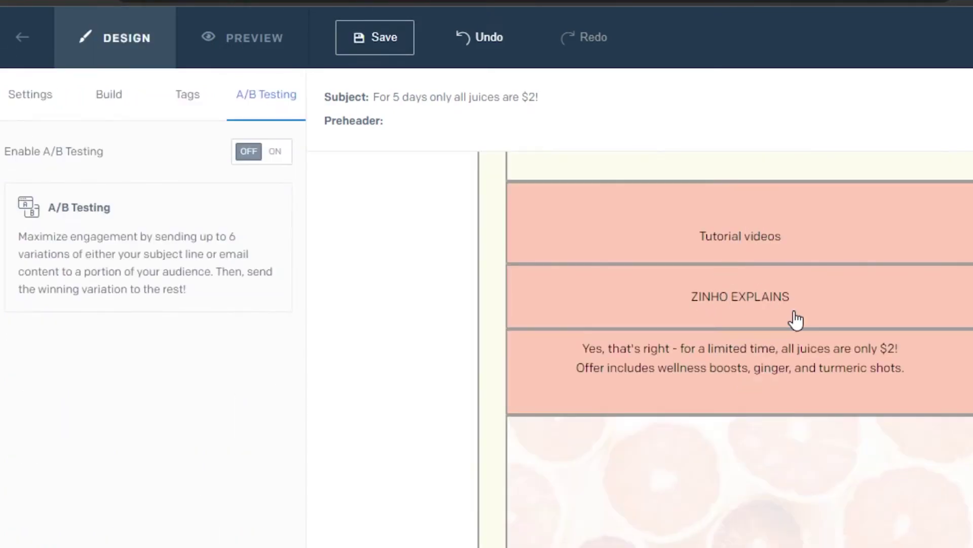
scroll(740, 350, "down", 4)
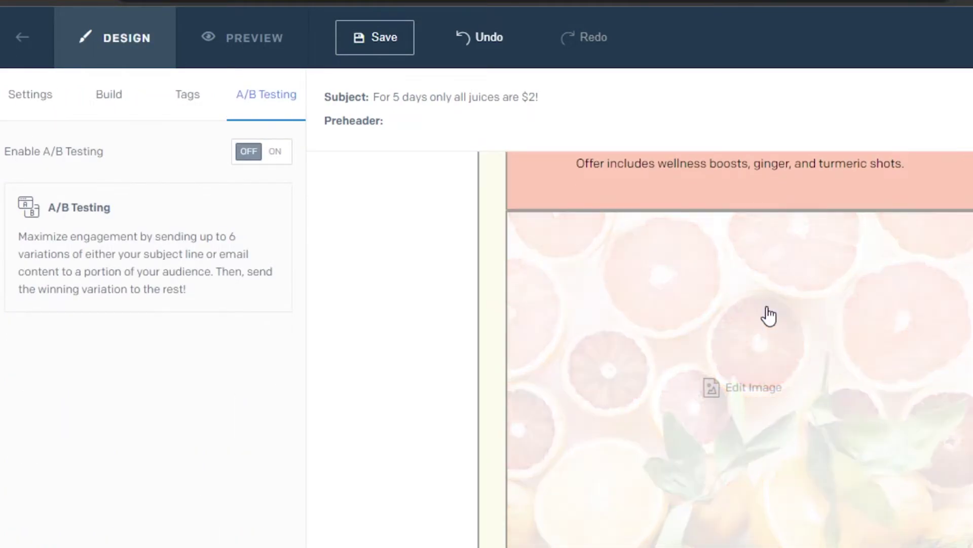
left_click(712, 400)
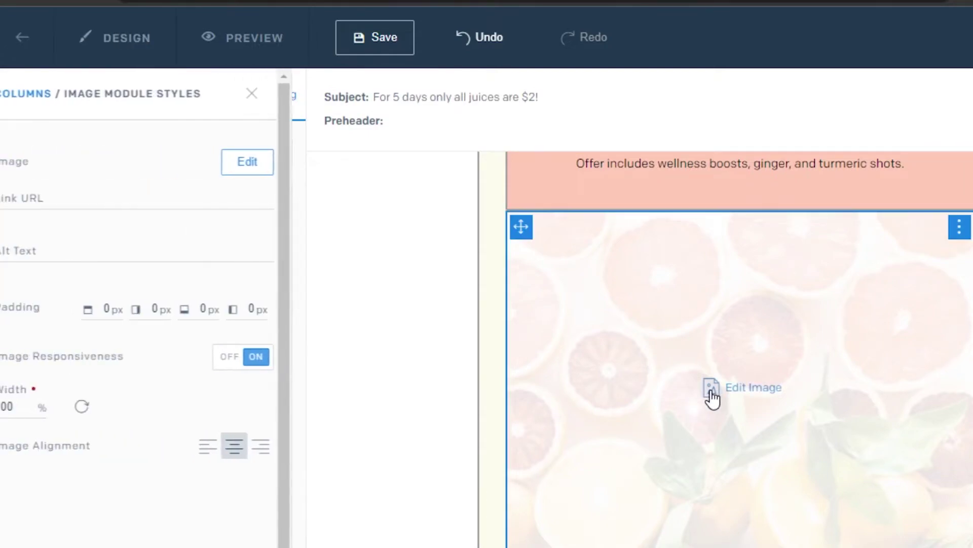
left_click(264, 162)
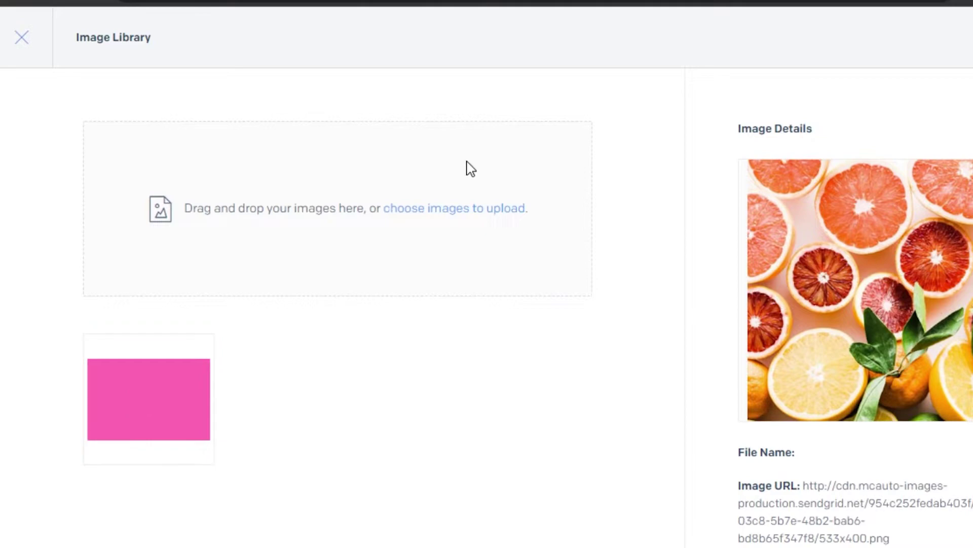
left_click(465, 209)
double_click(793, 272)
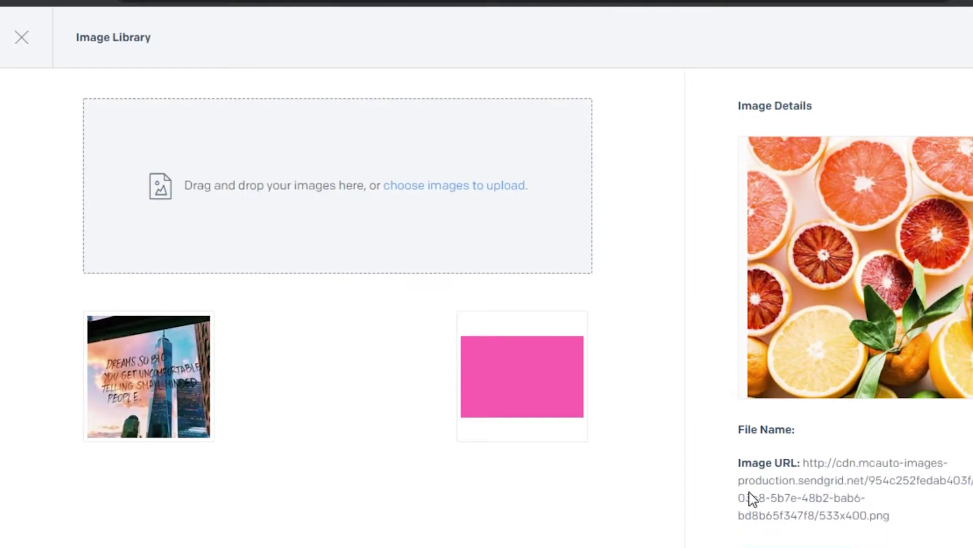
double_click(108, 385)
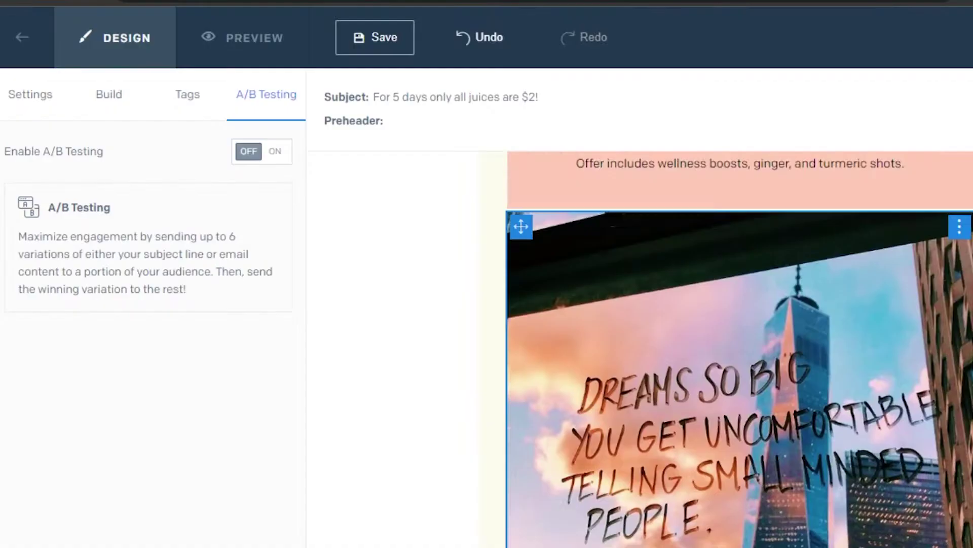
scroll(740, 350, "down", 13)
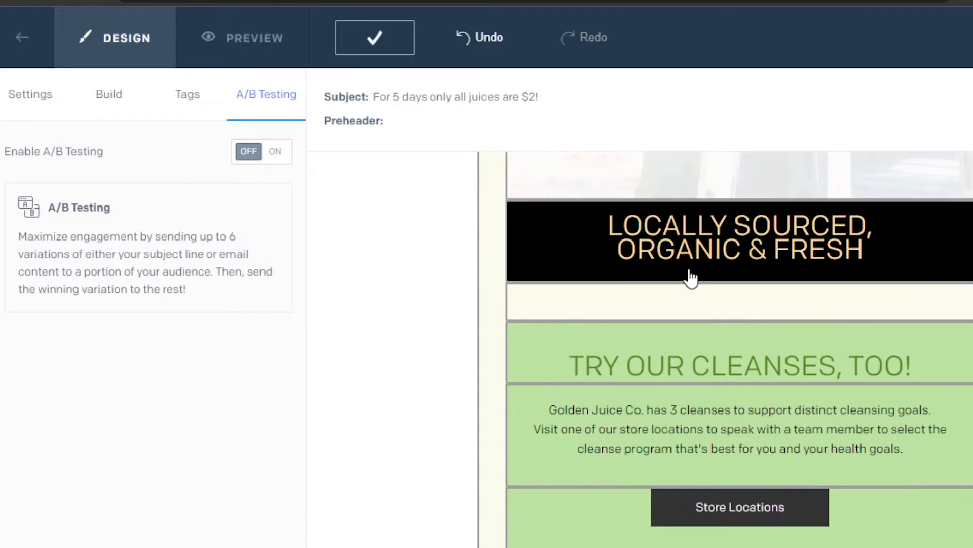
Delete the 'LOCALLY SOURCED, ORGANIC & FRESH' heading block.
left_click(642, 256)
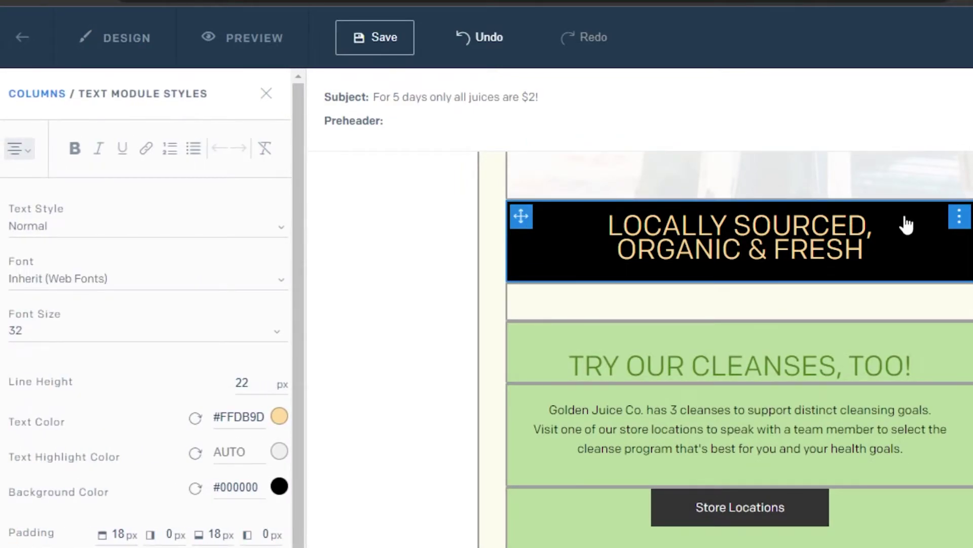
mouse_move(959, 226)
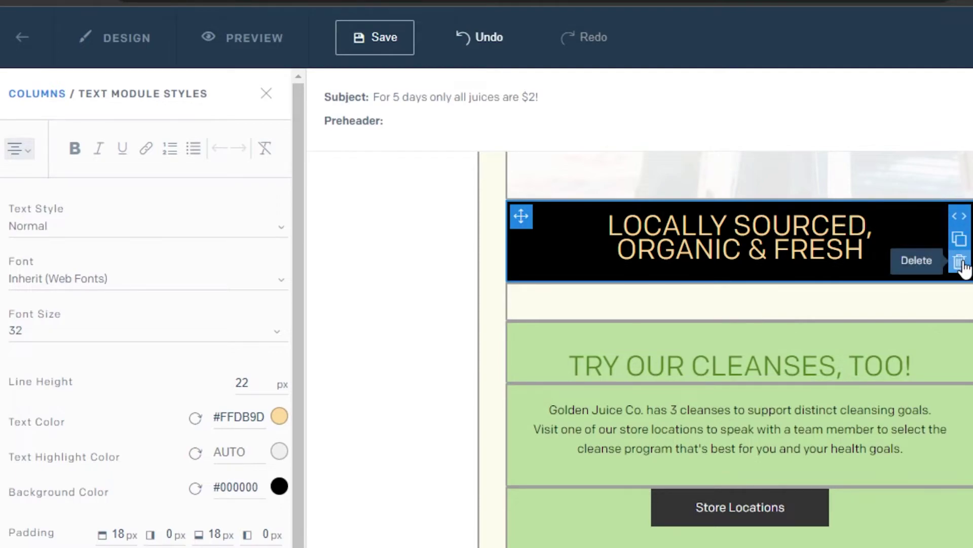
left_click(960, 262)
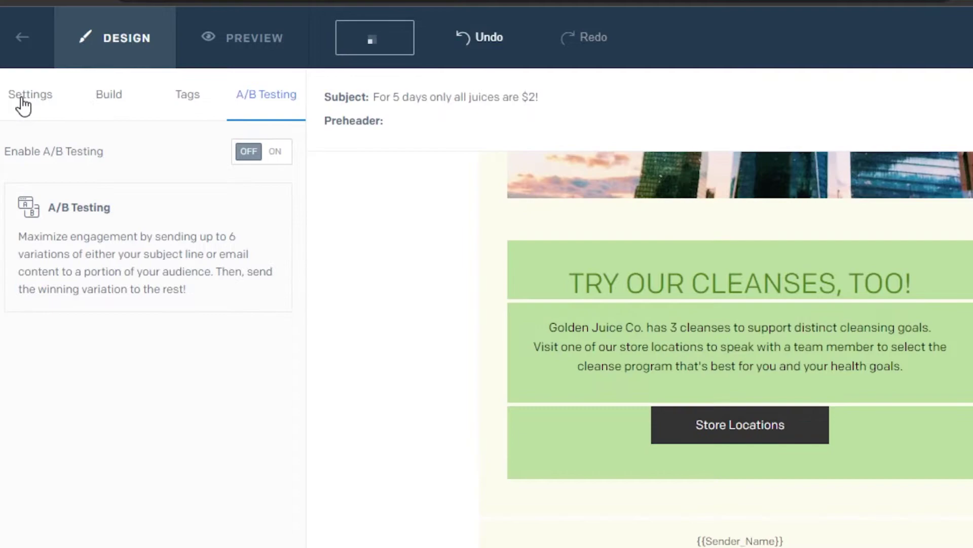
Add a Divider module and a Button module below the city image.
left_click(108, 97)
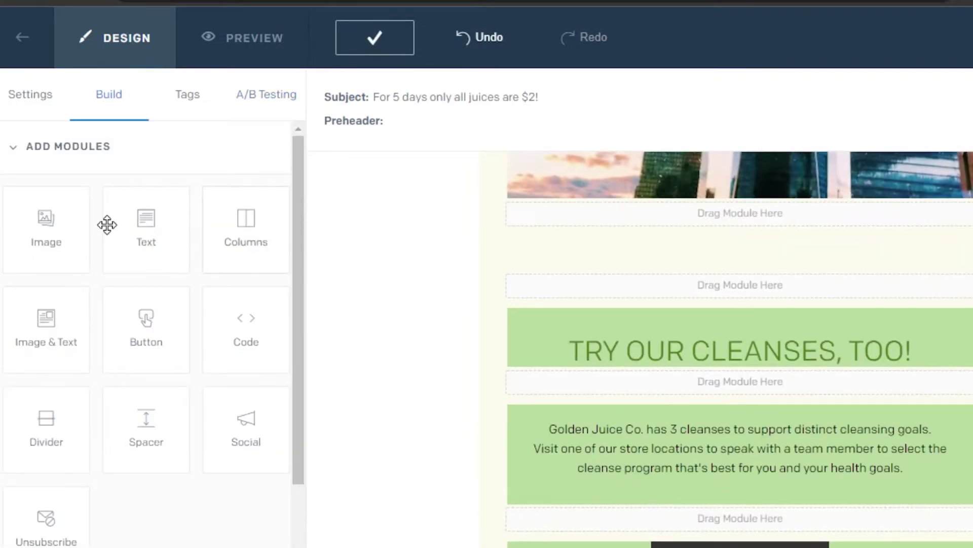
left_click_drag(51, 440, 626, 215)
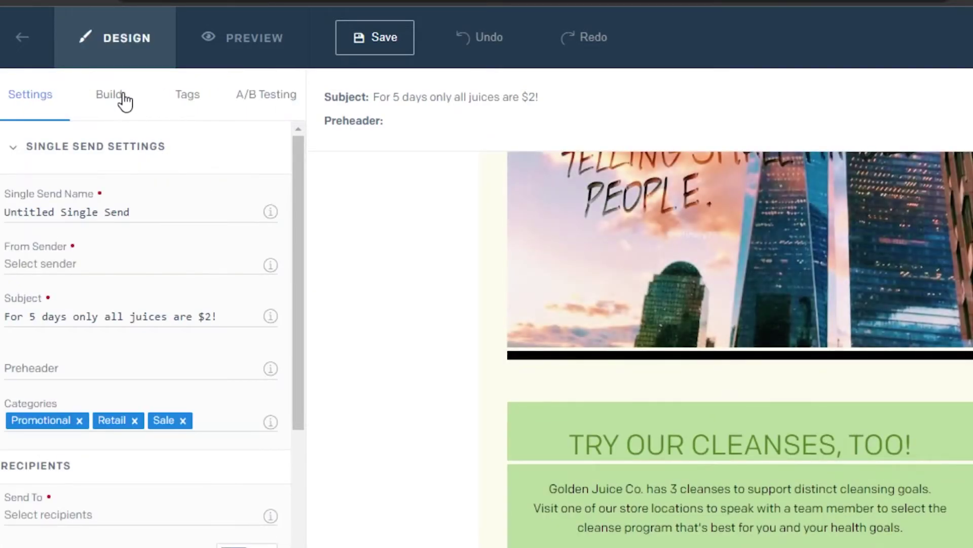
left_click(122, 98)
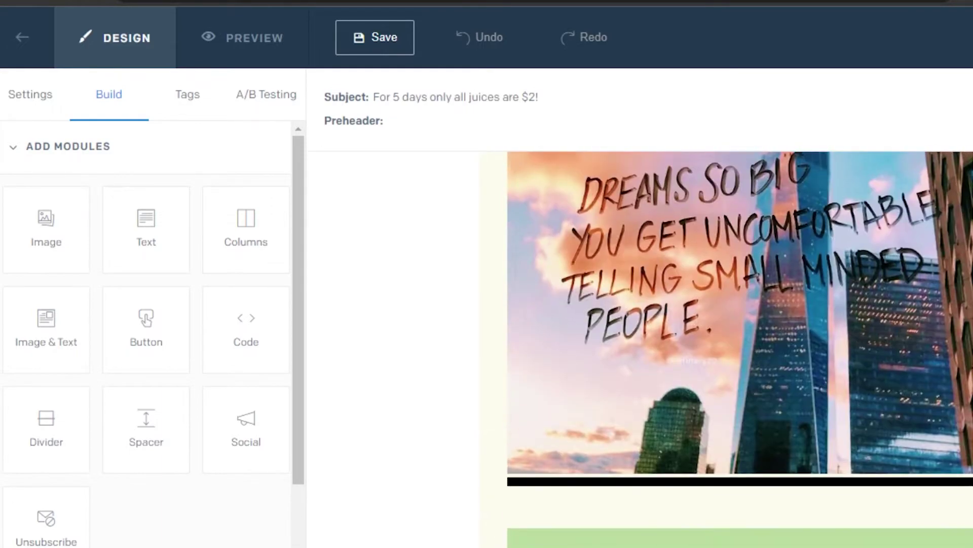
scroll(741, 350, "down", 4)
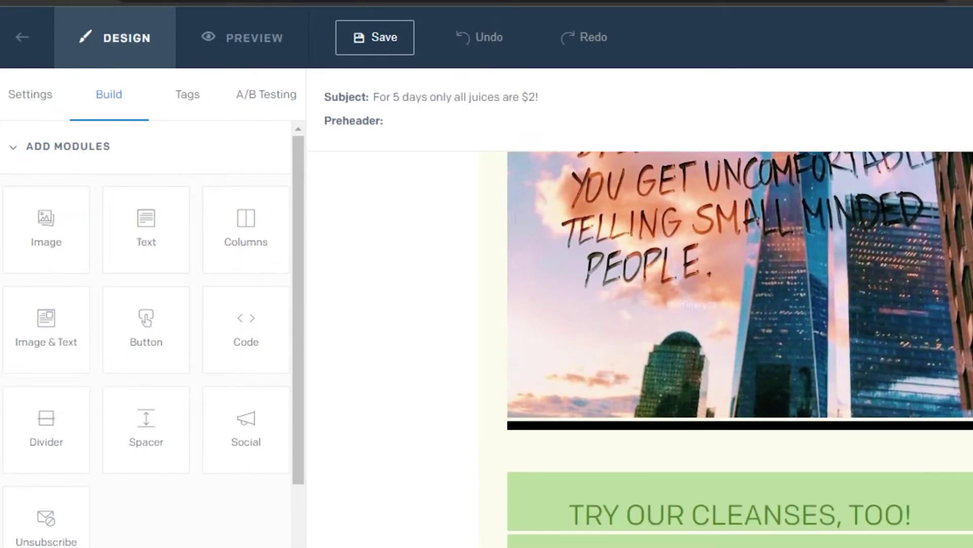
left_click_drag(146, 330, 705, 373)
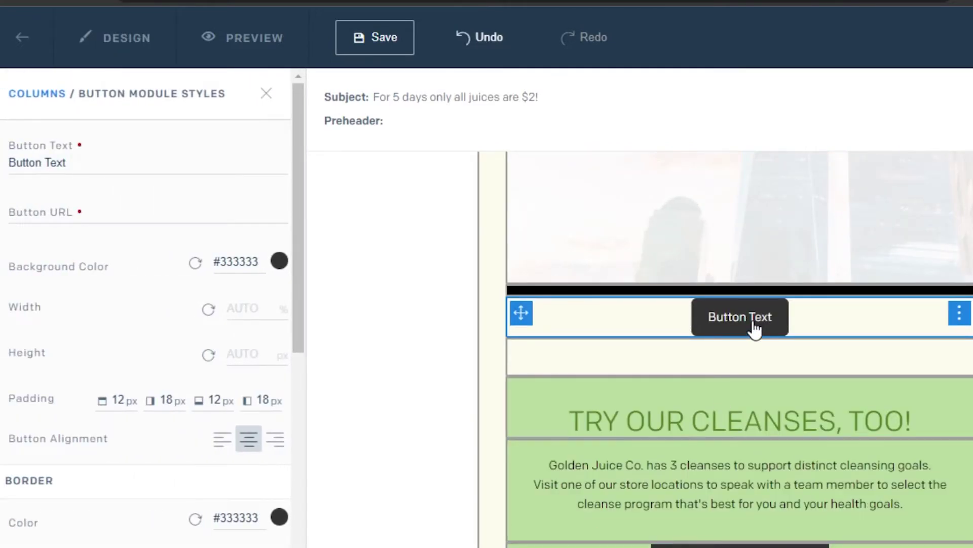
Set the button's background colour to pink #FC75C7.
left_click(279, 261)
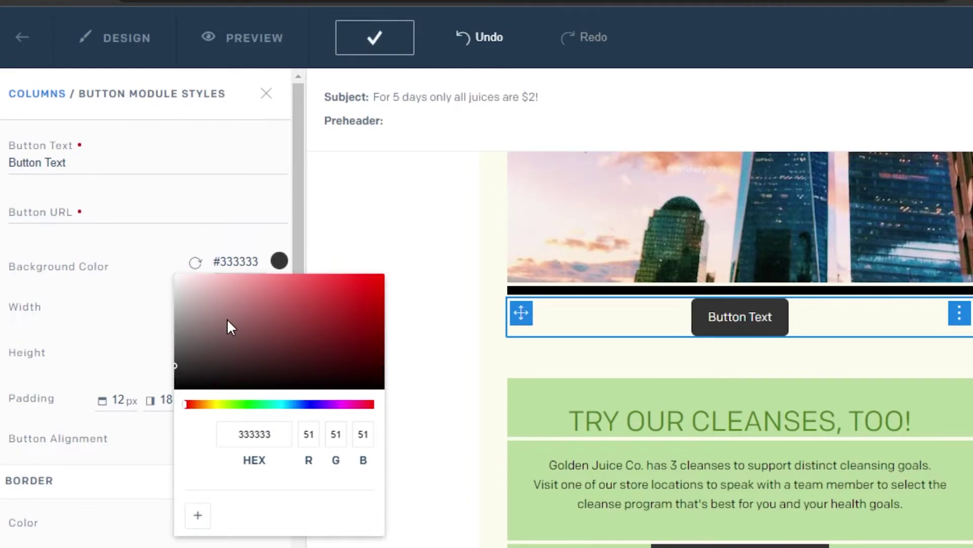
key("Escape")
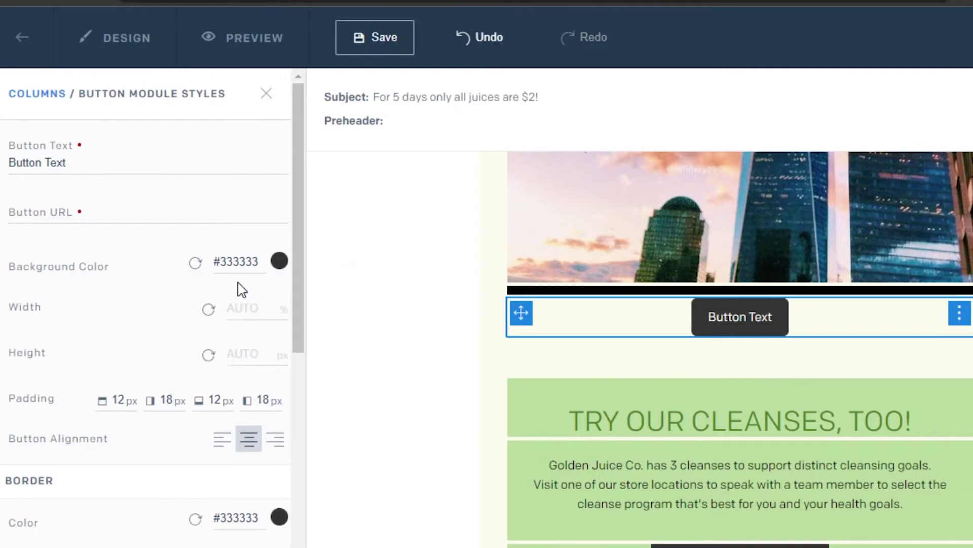
left_click(278, 264)
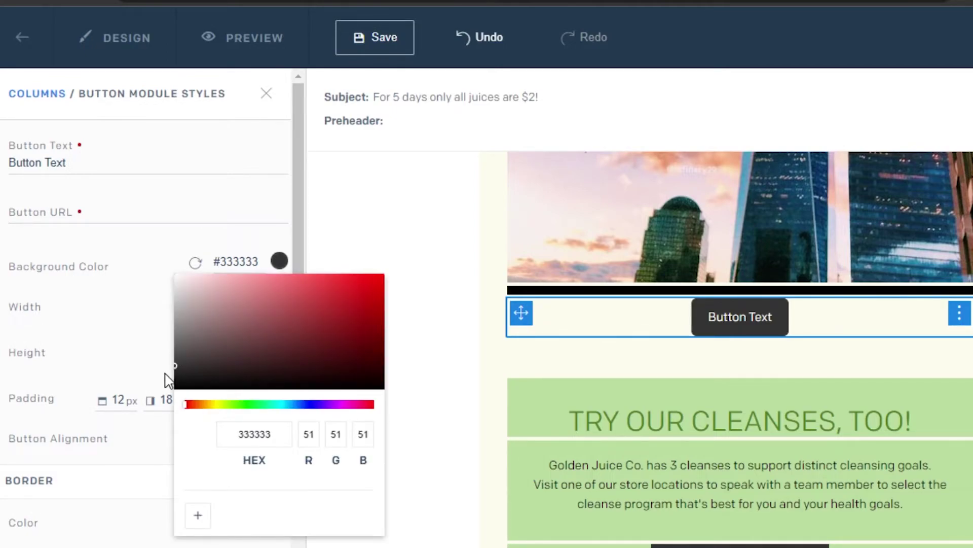
type("#FC75C7")
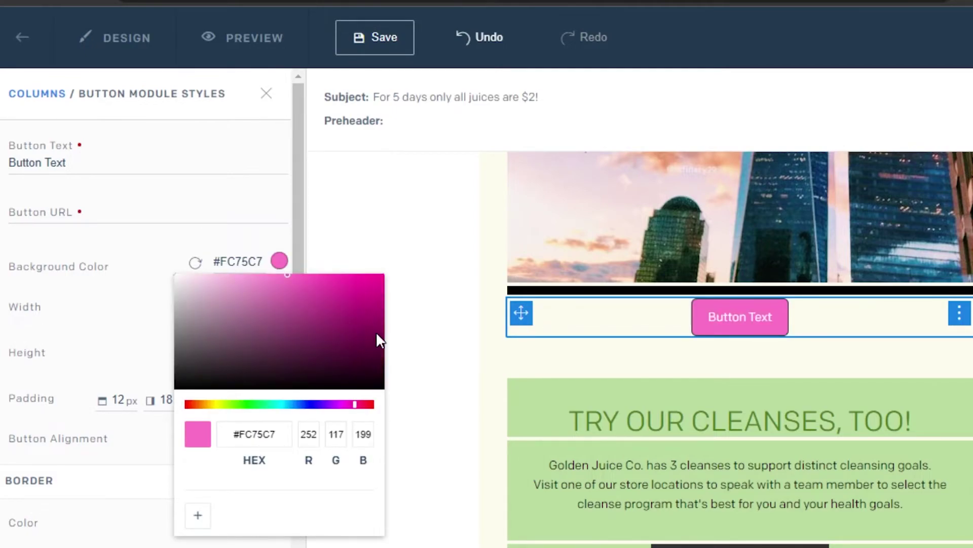
left_click(444, 397)
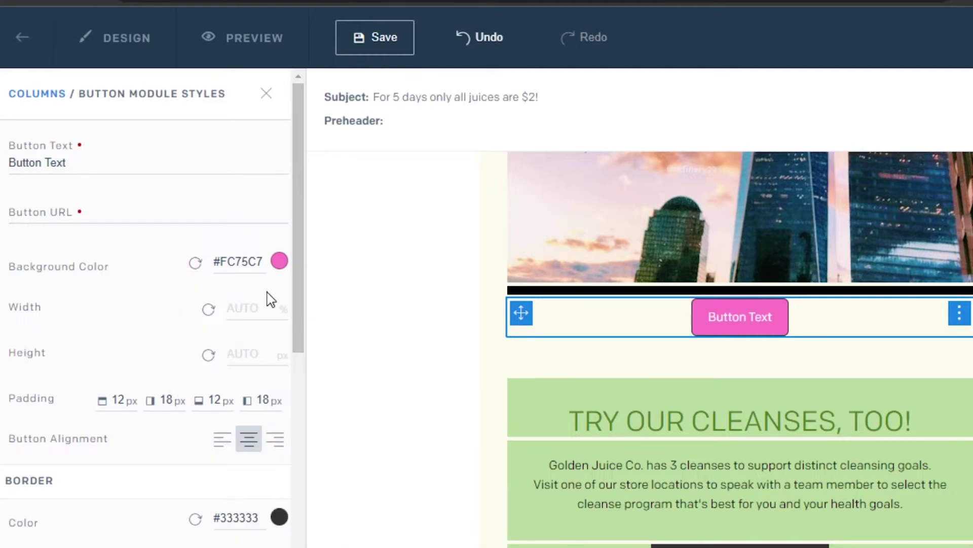
Change the button label to 'CLICK HERE'.
left_click(79, 162)
key("BackSpace")
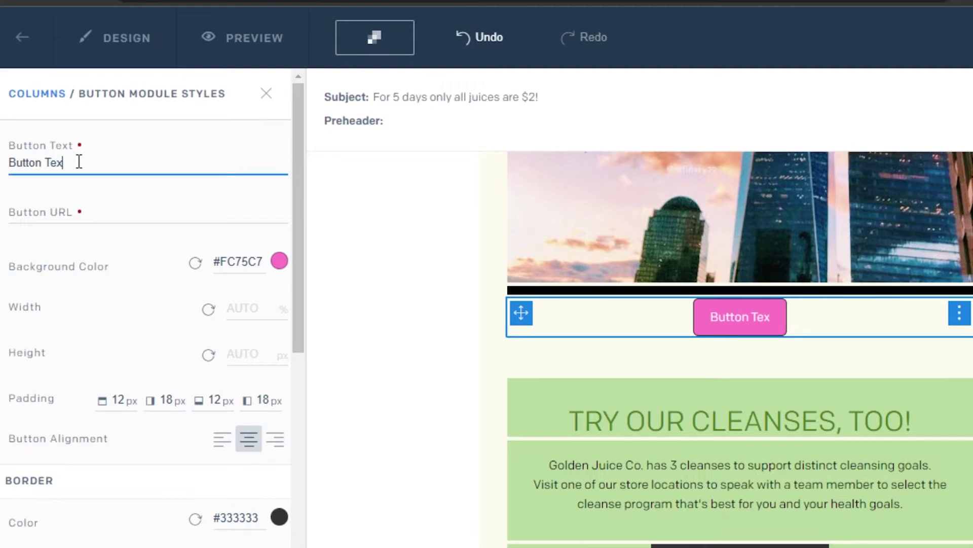
key("BackSpace")
key("BackSpace")
key("BackSpace")
key("BackSpace")
key("BackSpace")
key("BackSpace")
key("BackSpace")
key("BackSpace")
key("BackSpace")
key("BackSpace")
type("CLICK HERE")
left_click(343, 329)
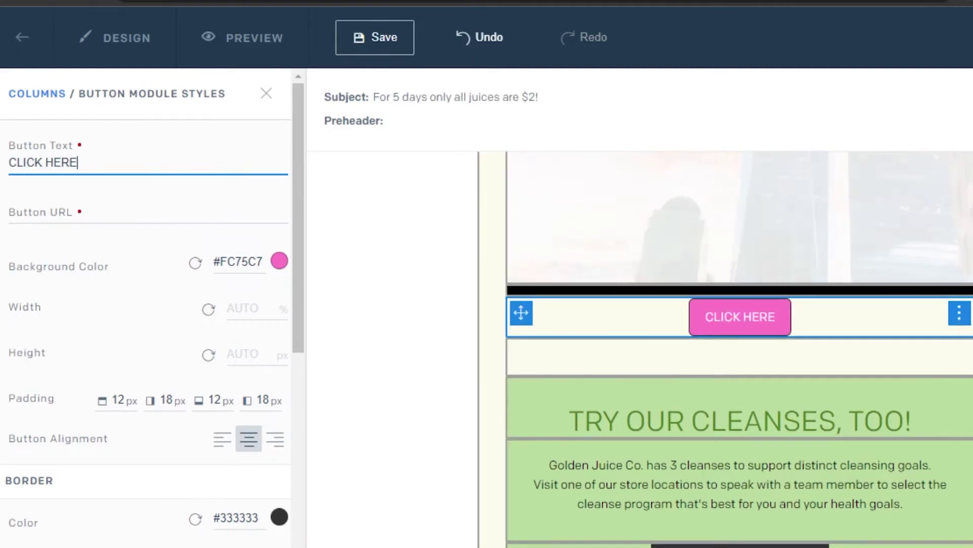
scroll(800, 257, "down", 4)
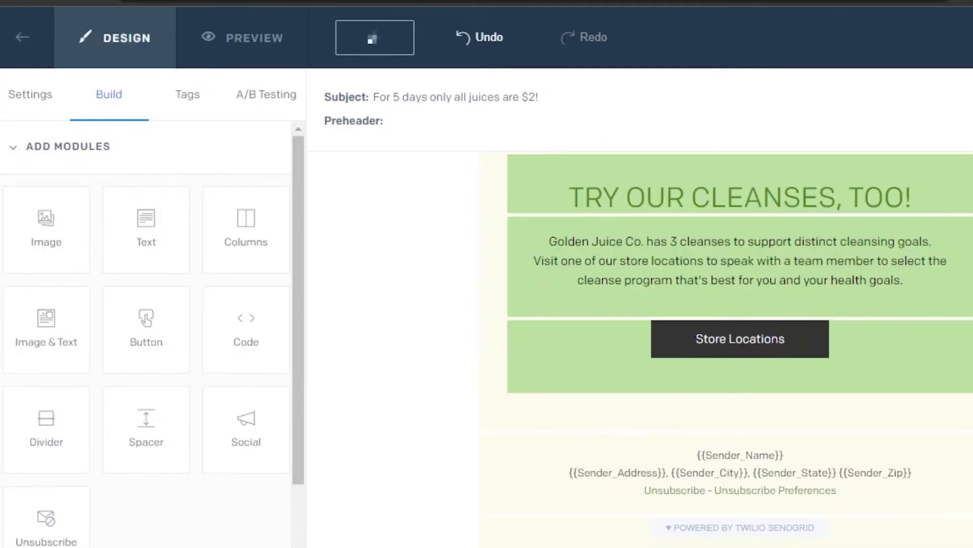
scroll(966, 420, "up", 3)
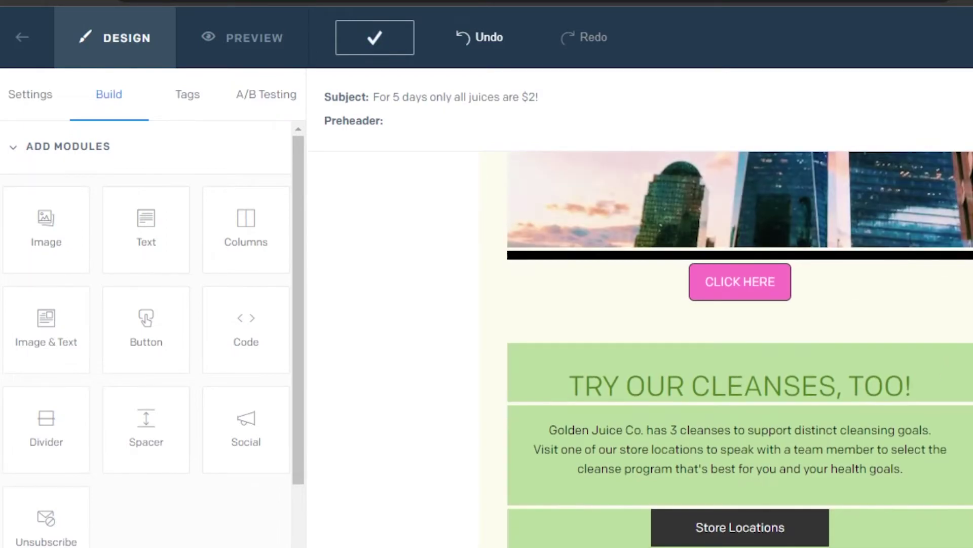
scroll(943, 305, "down", 2)
Delete the 'TRY OUR CLEANSES, TOO!' heading and the green cleanses section.
left_click(938, 280)
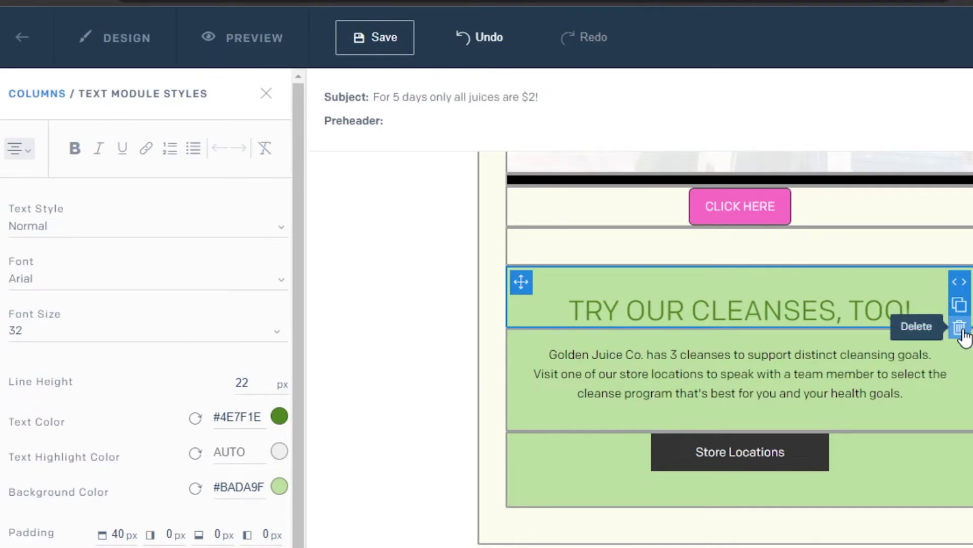
left_click(962, 330)
left_click(960, 324)
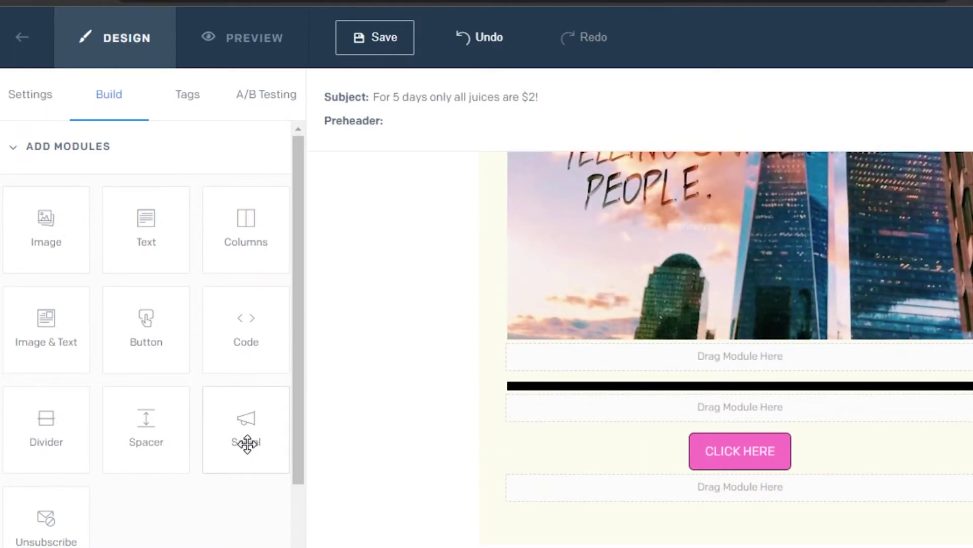
Add social icons below CLICK HERE and a divider below the offer text.
left_click_drag(247, 444, 739, 507)
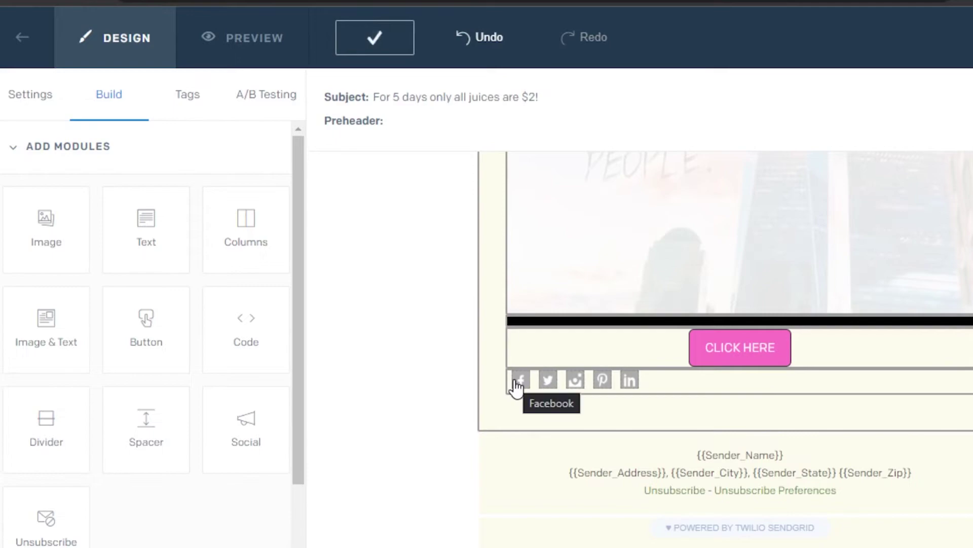
scroll(741, 349, "up", 5)
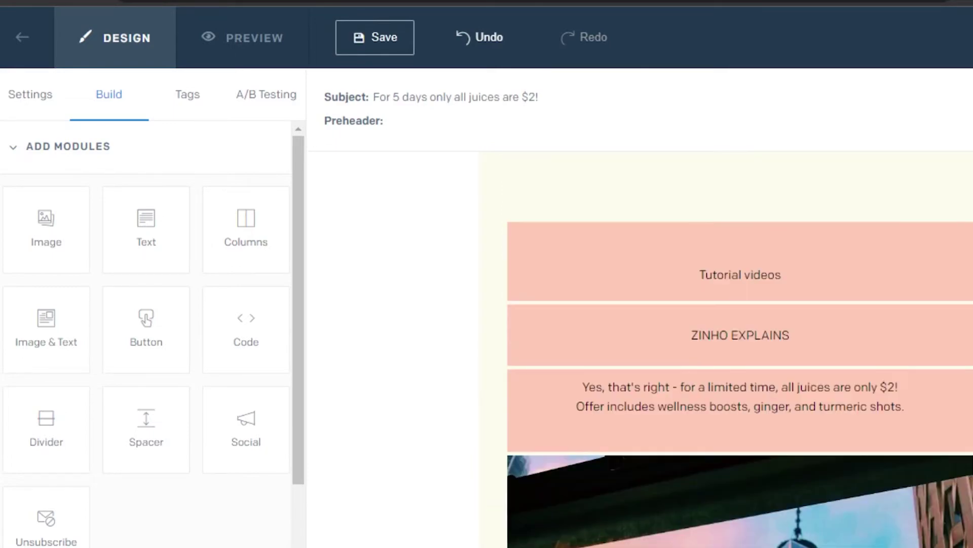
left_click_drag(102, 440, 101, 440)
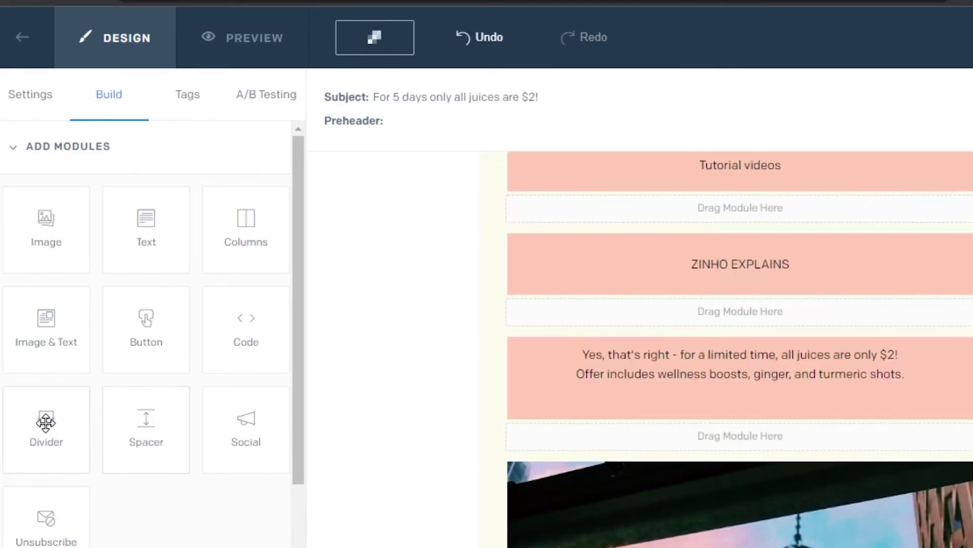
left_click_drag(45, 409, 669, 439)
scroll(740, 349, "down", 5)
scroll(741, 349, "down", 5)
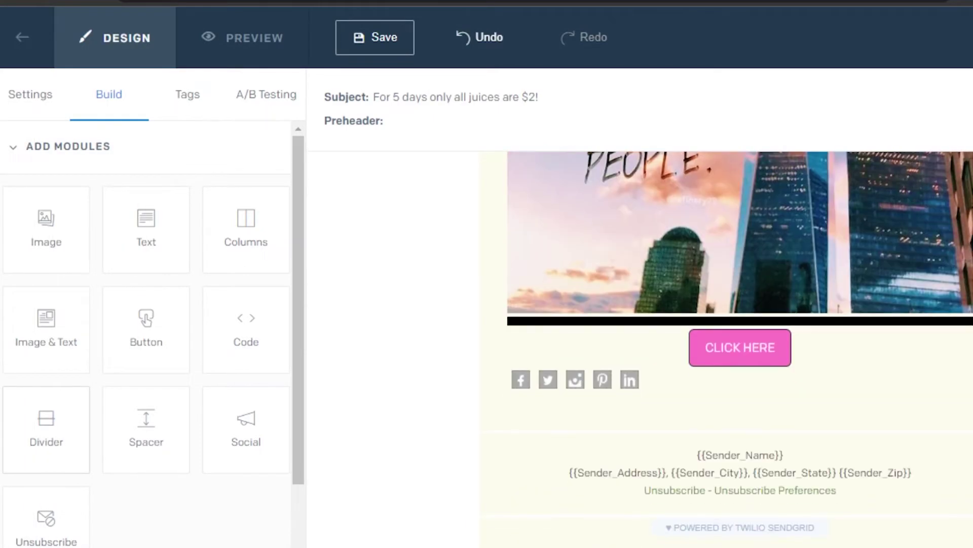
scroll(740, 350, "up", 9)
scroll(740, 350, "down", 10)
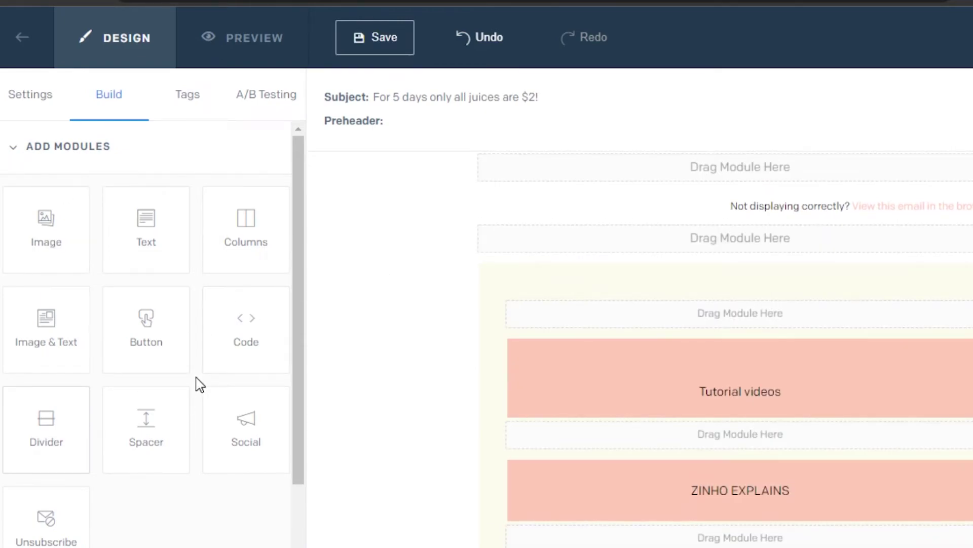
Show the Tags panel and scroll through the available merge tags.
left_click(189, 99)
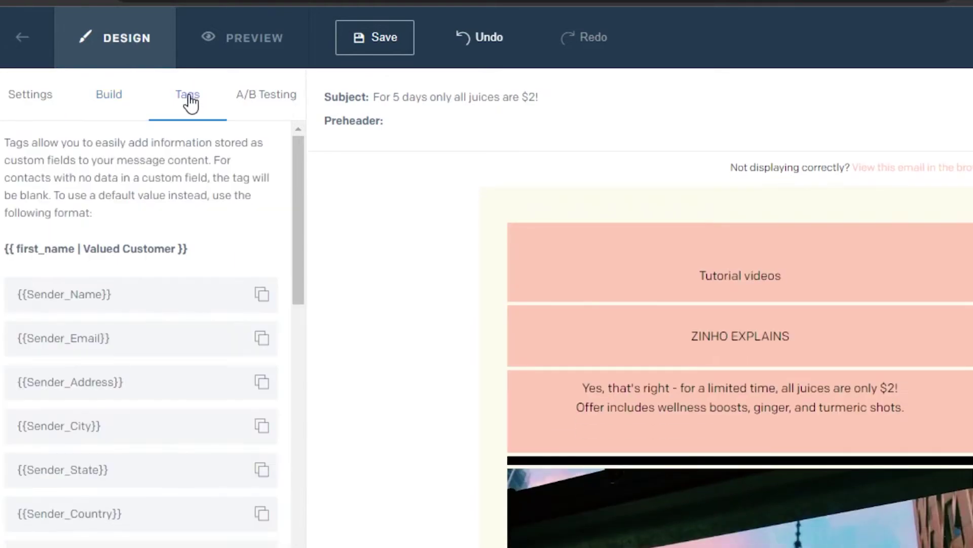
left_click_drag(303, 169, 284, 426)
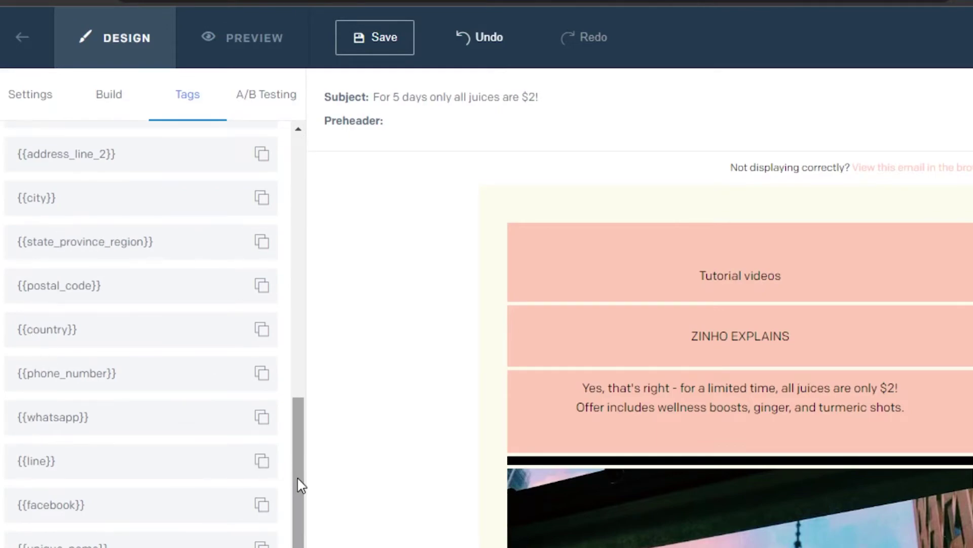
left_click_drag(300, 482, 307, 404)
scroll(223, 222, "down", 5)
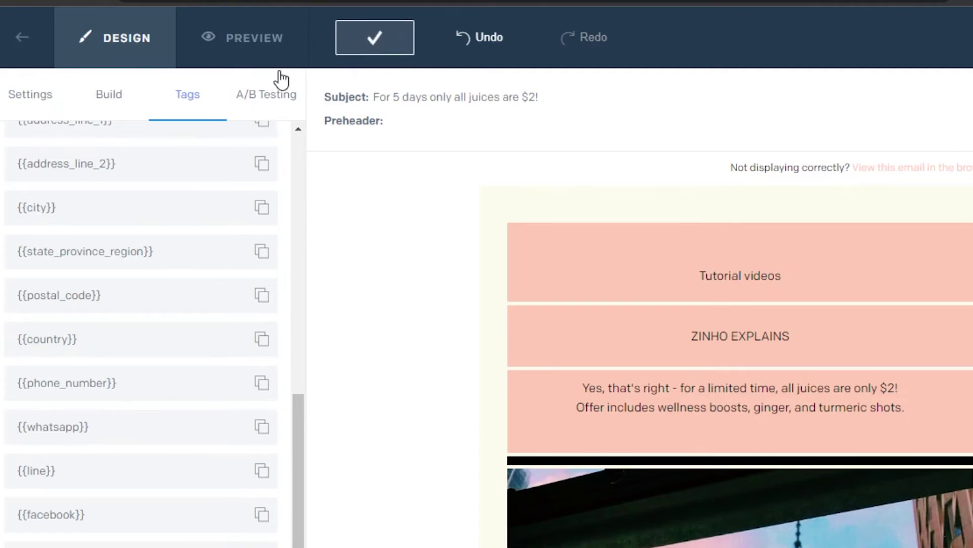
Scroll through the Desktop preview of the email, then return to the Design editor.
left_click(263, 40)
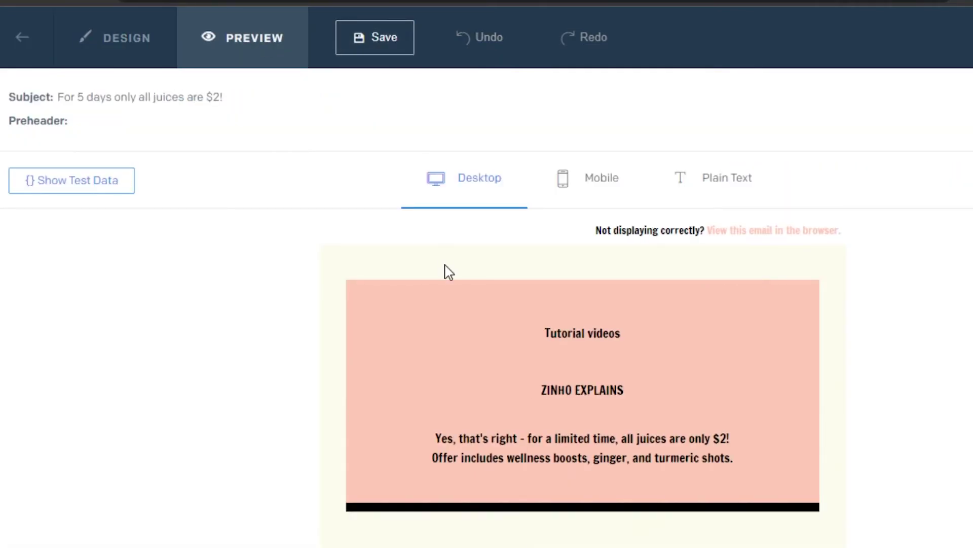
scroll(583, 378, "down", 8)
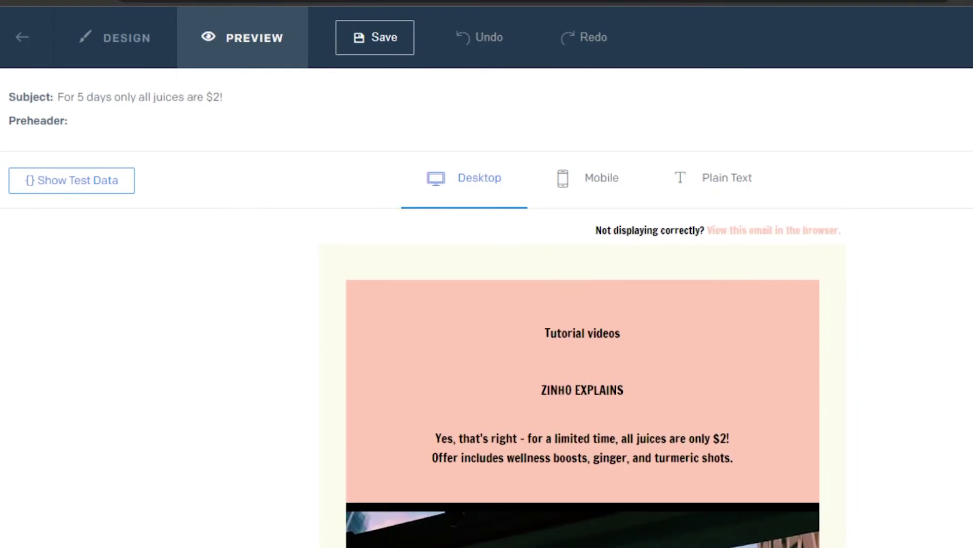
scroll(521, 369, "down", 10)
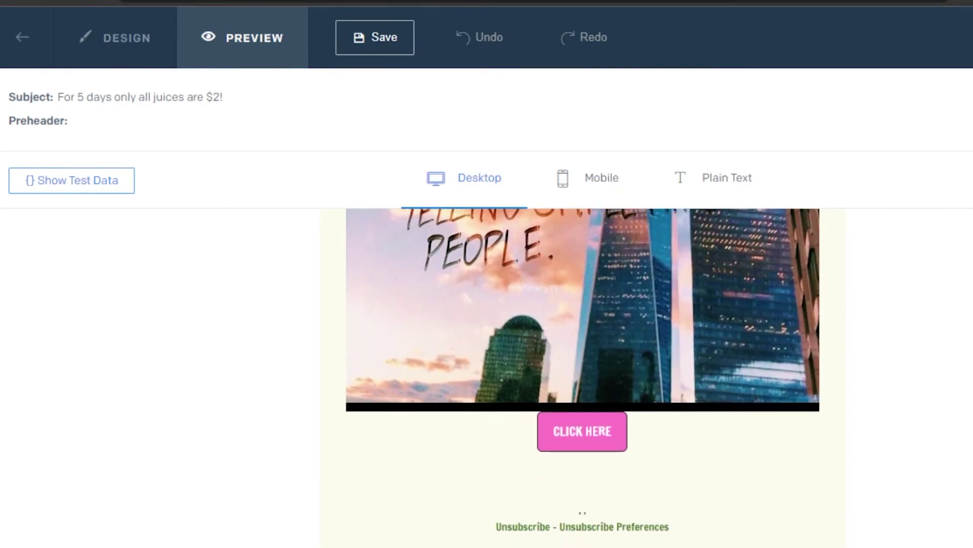
scroll(521, 369, "up", 10)
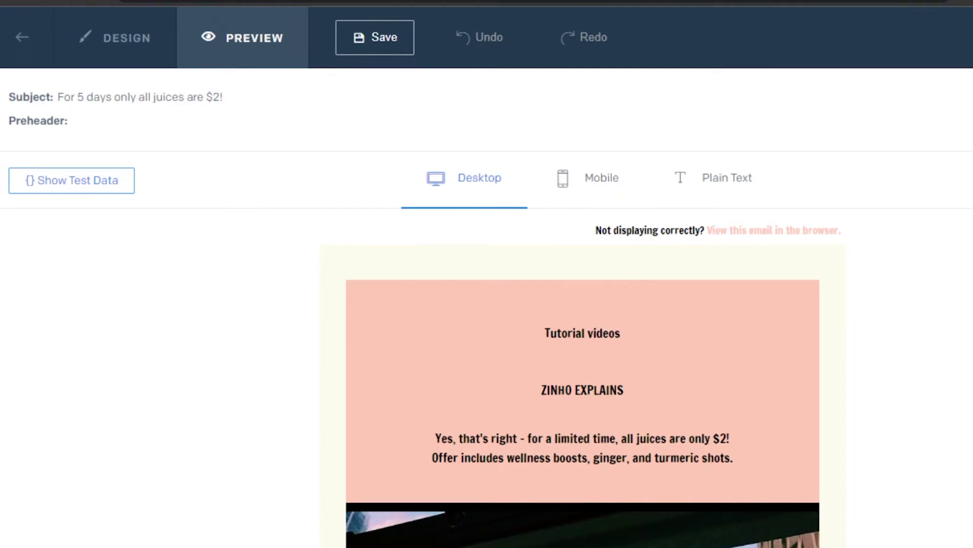
scroll(583, 378, "down", 8)
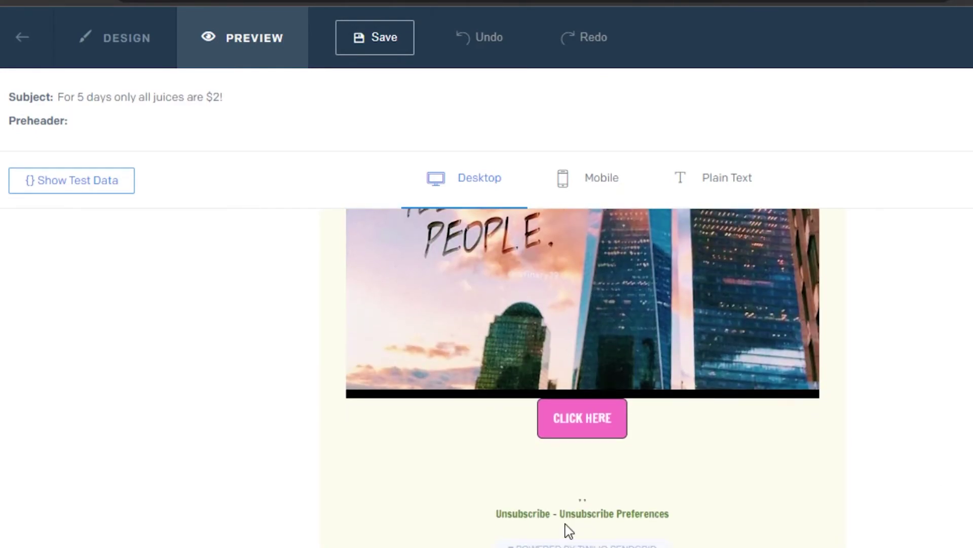
left_click(143, 47)
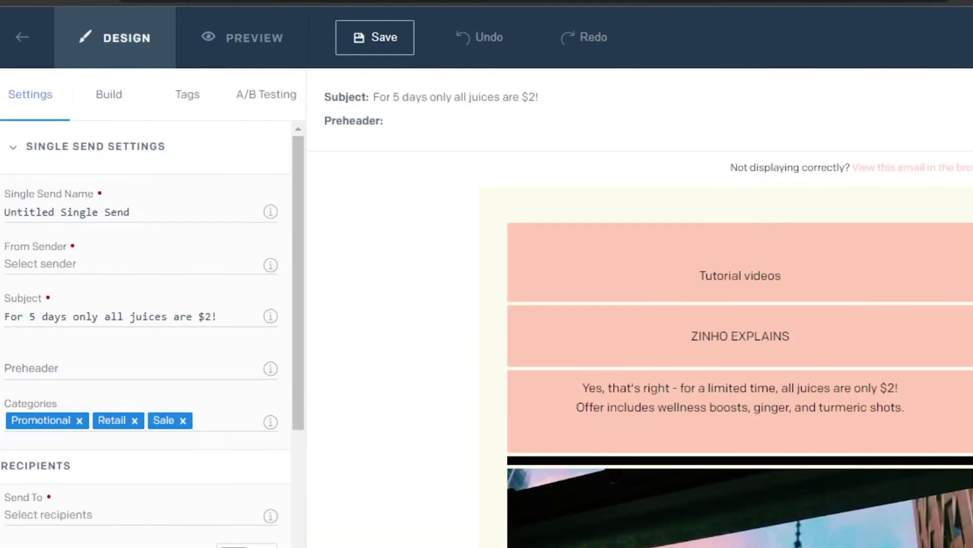
Place a Text module below the skyline image and save the design.
scroll(958, 413, "down", 10)
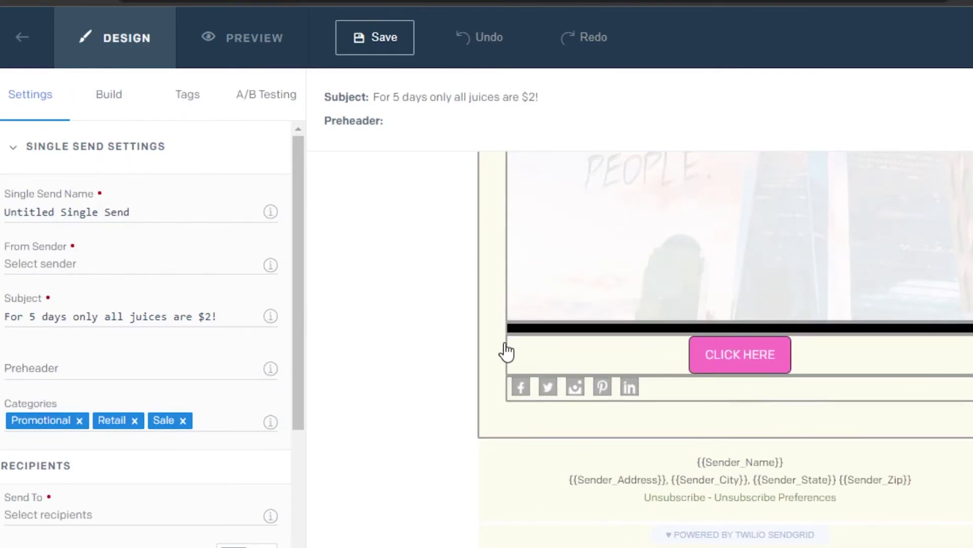
left_click(120, 108)
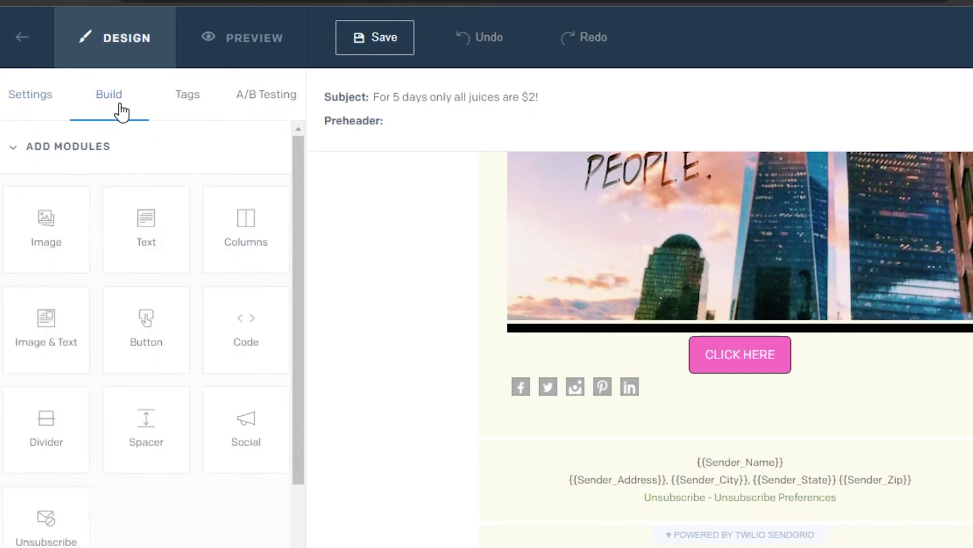
left_click_drag(704, 323, 705, 324)
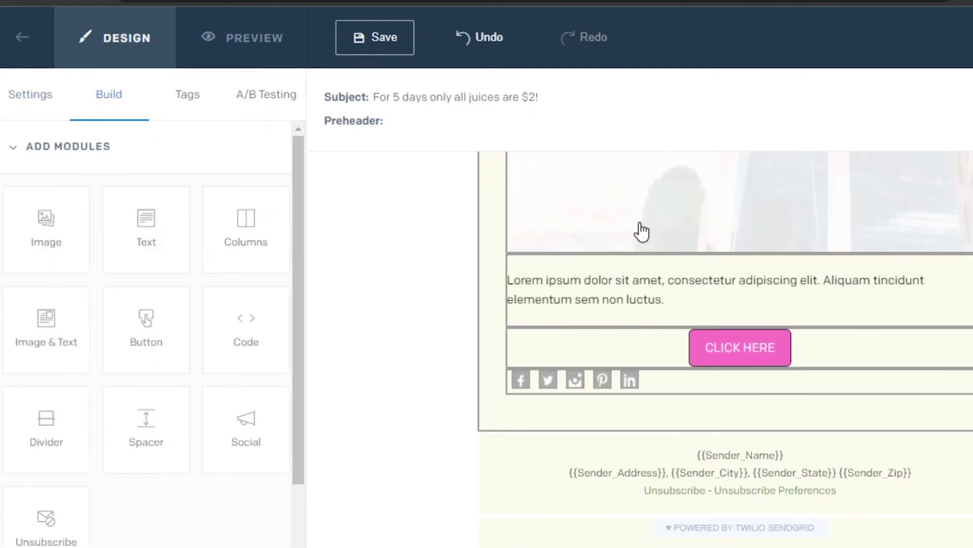
left_click(354, 53)
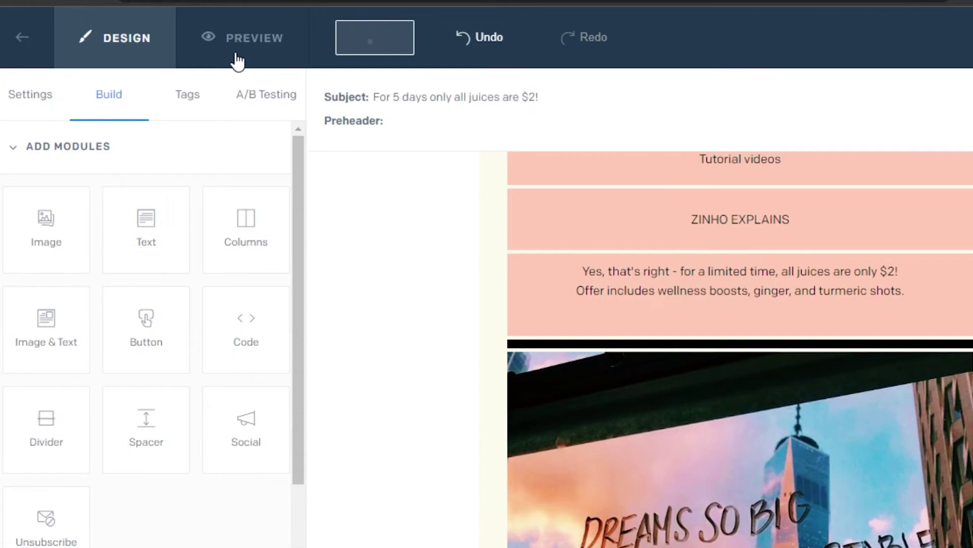
Preview the email in the Mobile view and scroll the phone preview.
left_click(235, 57)
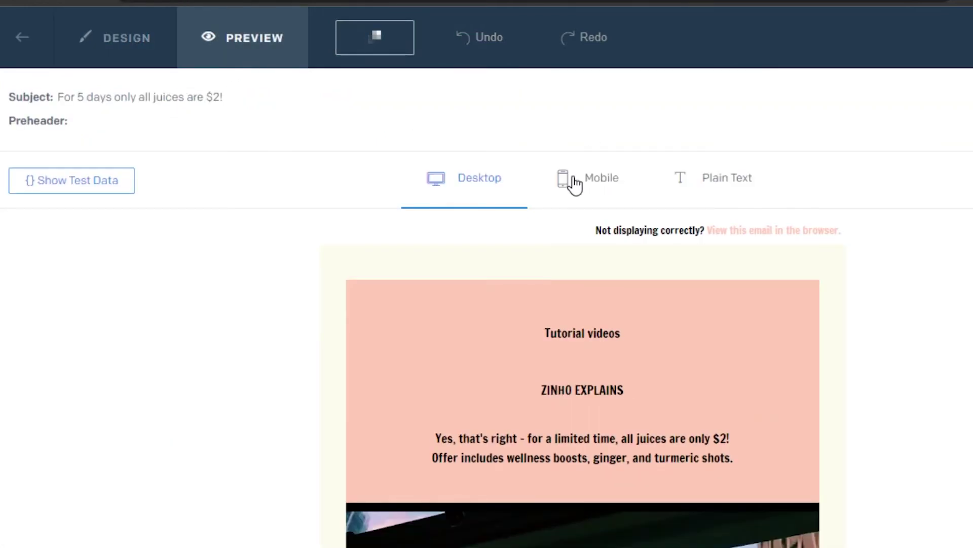
left_click(576, 182)
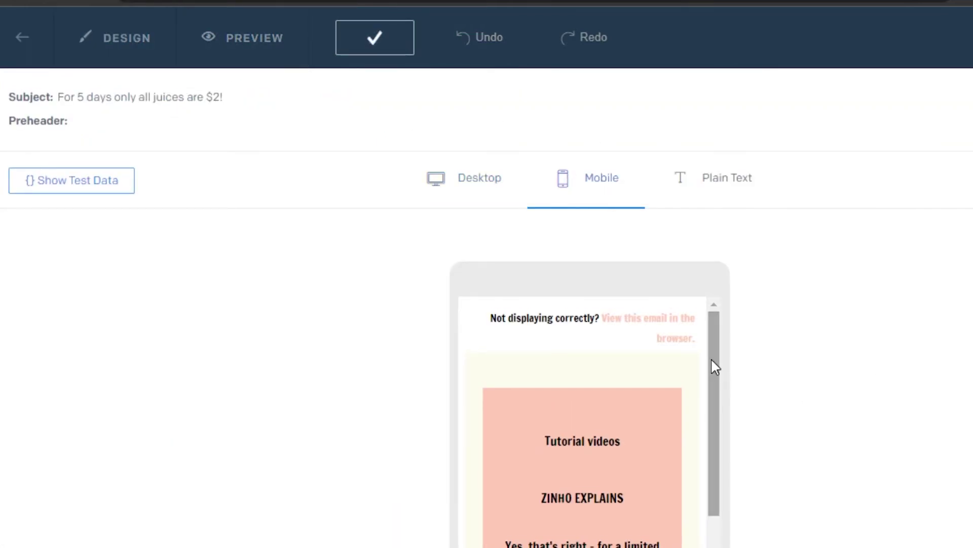
left_click_drag(715, 363, 730, 340)
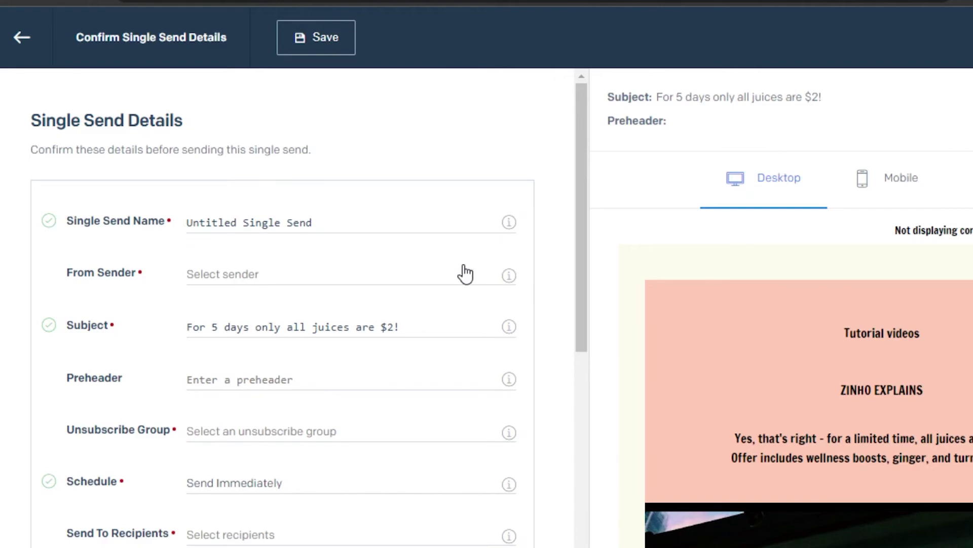
Review the From Sender field and the rest of the Single Send form, then save the details.
left_click(289, 278)
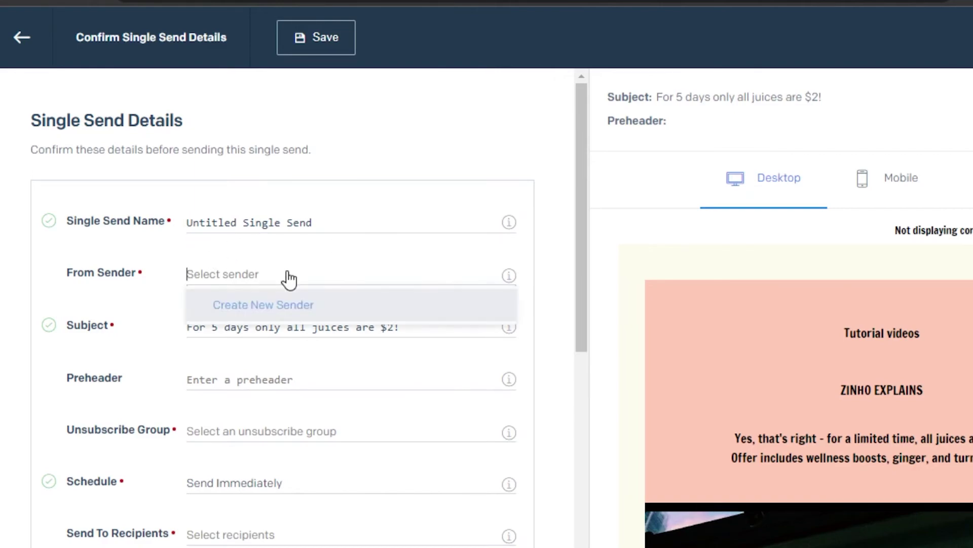
left_click(258, 280)
scroll(587, 243, "down", 3)
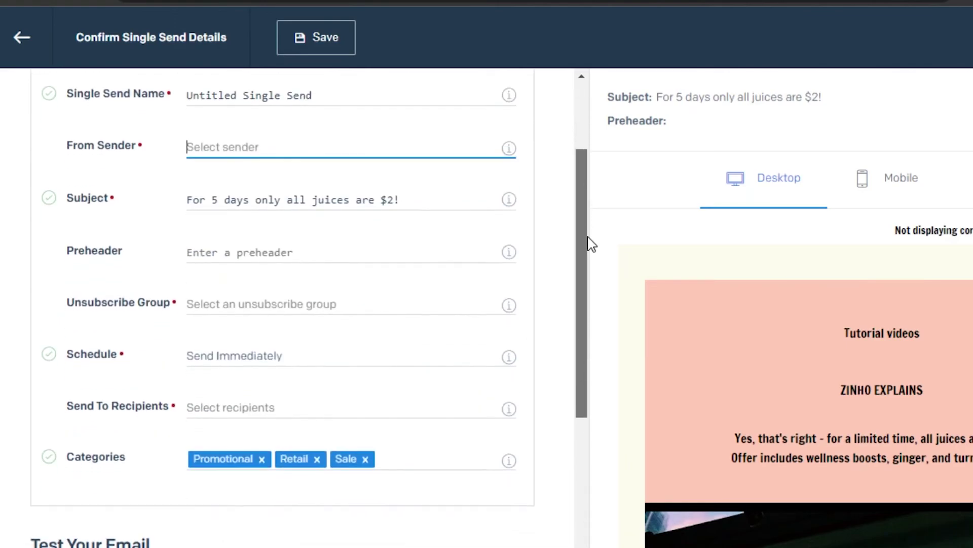
mouse_move(507, 333)
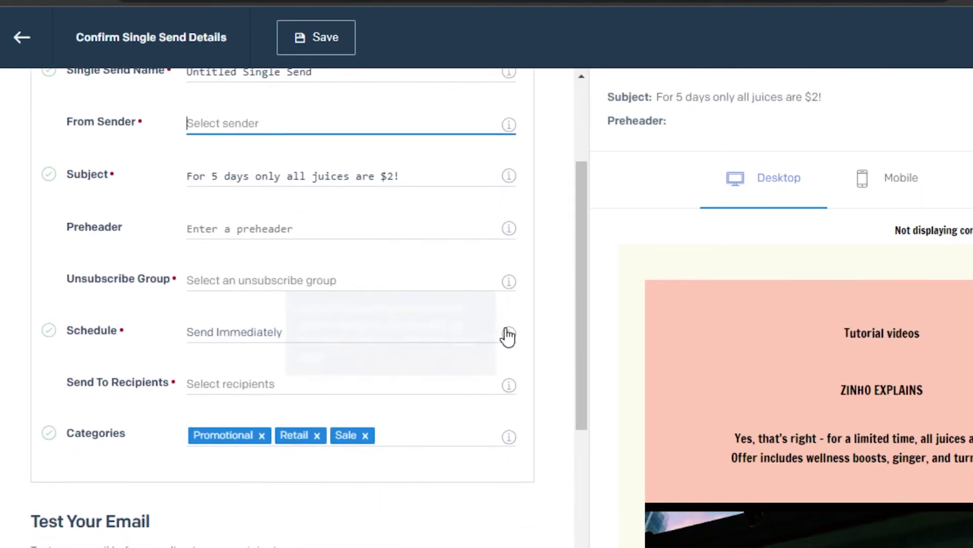
left_click_drag(587, 266, 563, 515)
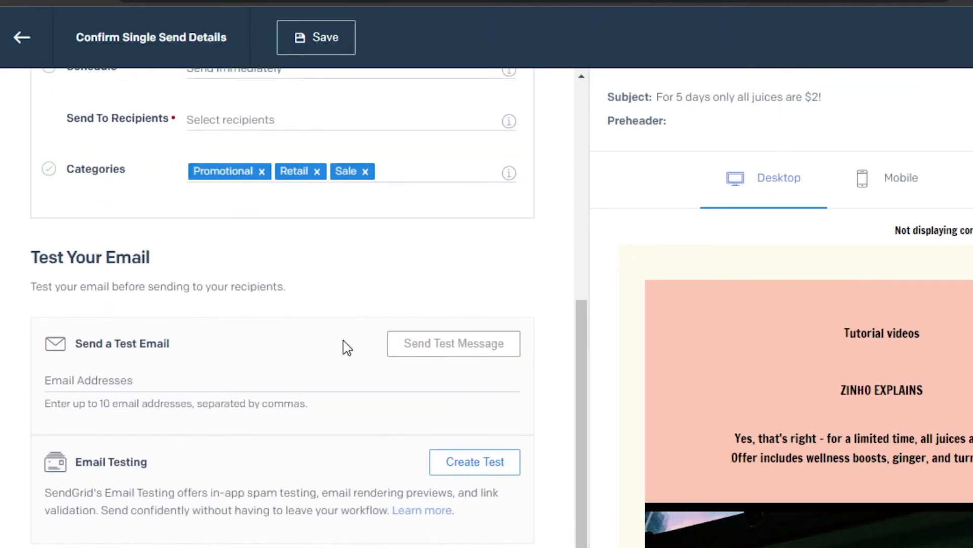
left_click_drag(585, 411, 593, 530)
left_click(318, 38)
Go back through the editor to the Single Sends list and check the 'Untitled Single Send' draft.
left_click(28, 53)
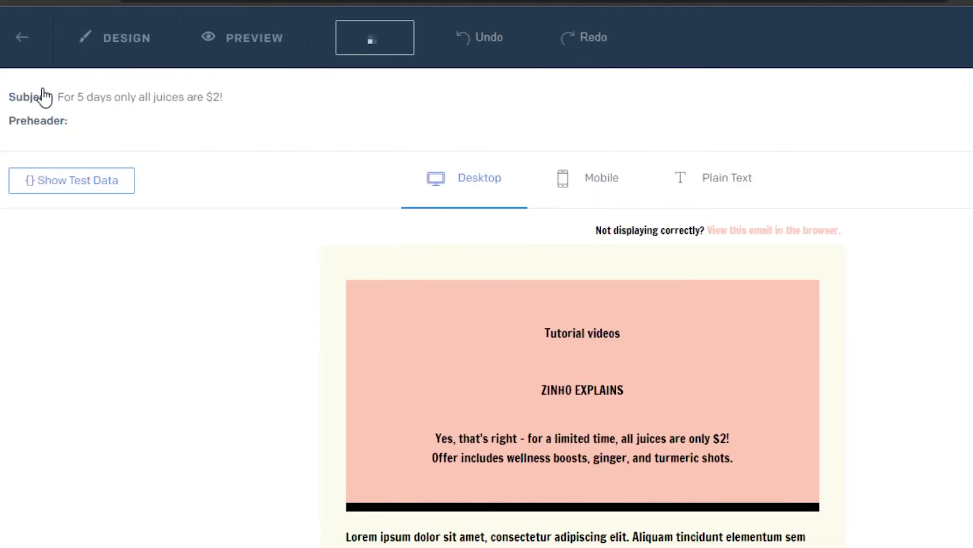
left_click(41, 43)
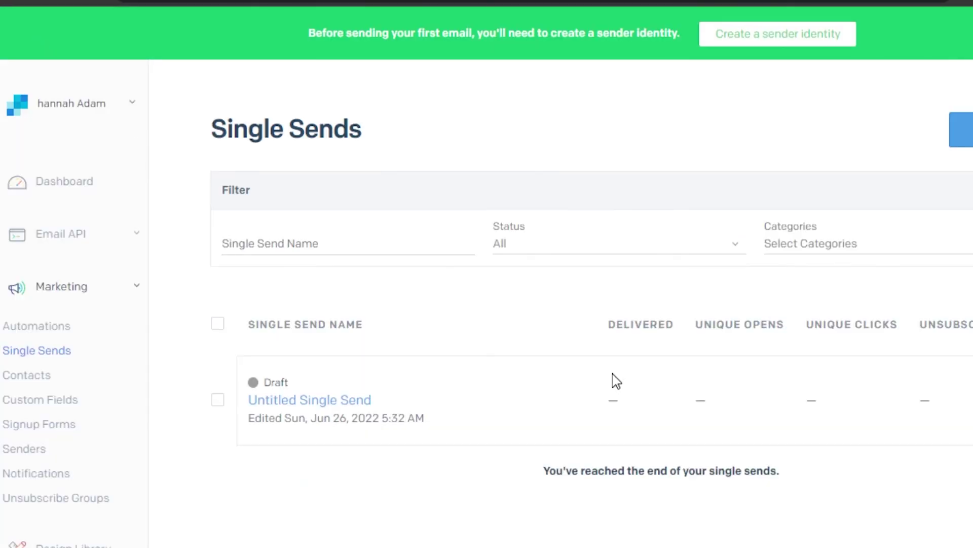
scroll(800, 58, "down", 5)
scroll(800, 58, "up", 1)
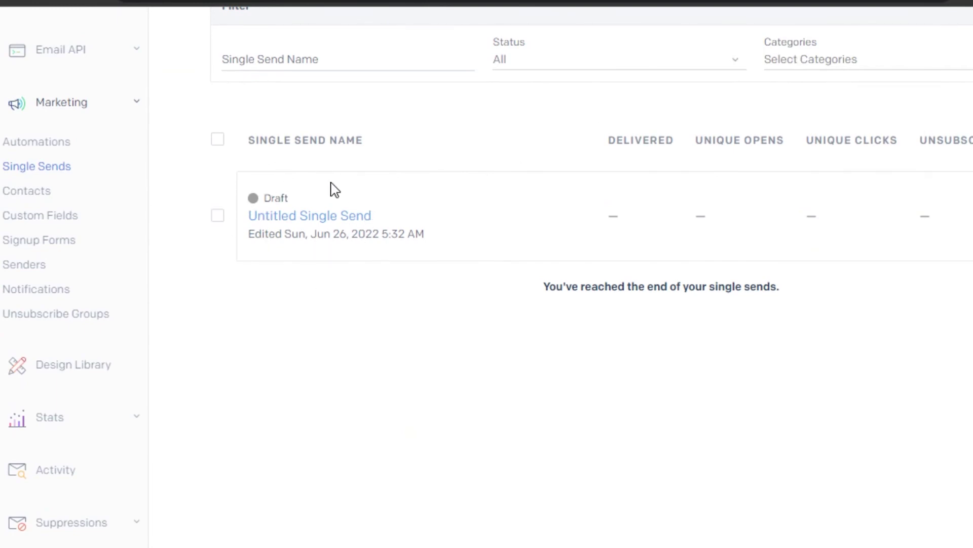
scroll(557, 274, "up", 4)
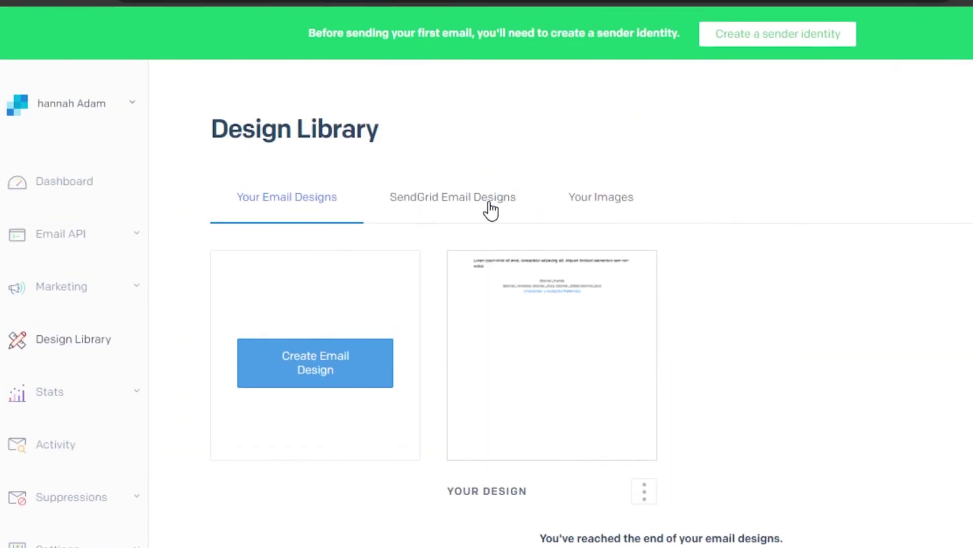
Browse the 60 prebuilt SendGrid Email Designs, including Promotional and Newsletter templates.
left_click(489, 206)
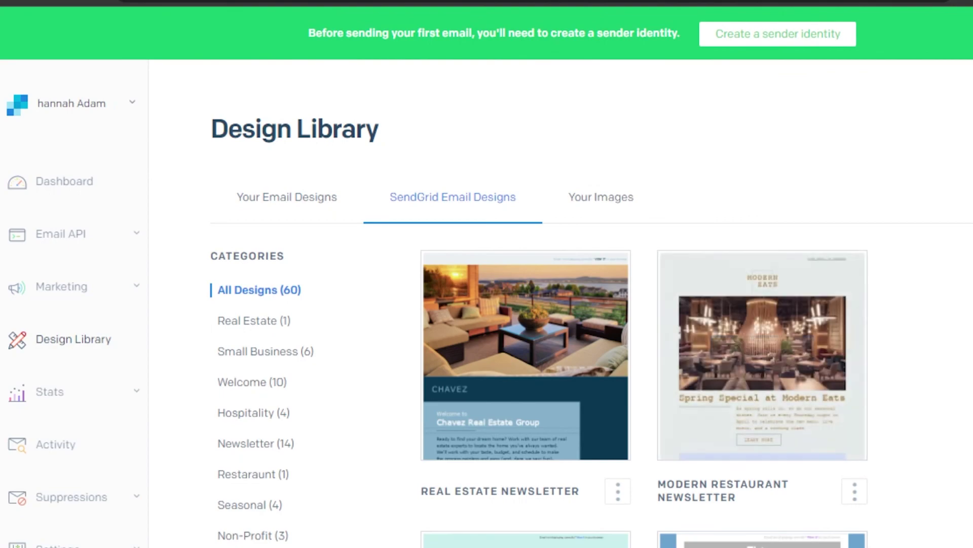
scroll(558, 254, "down", 9)
scroll(644, 273, "down", 15)
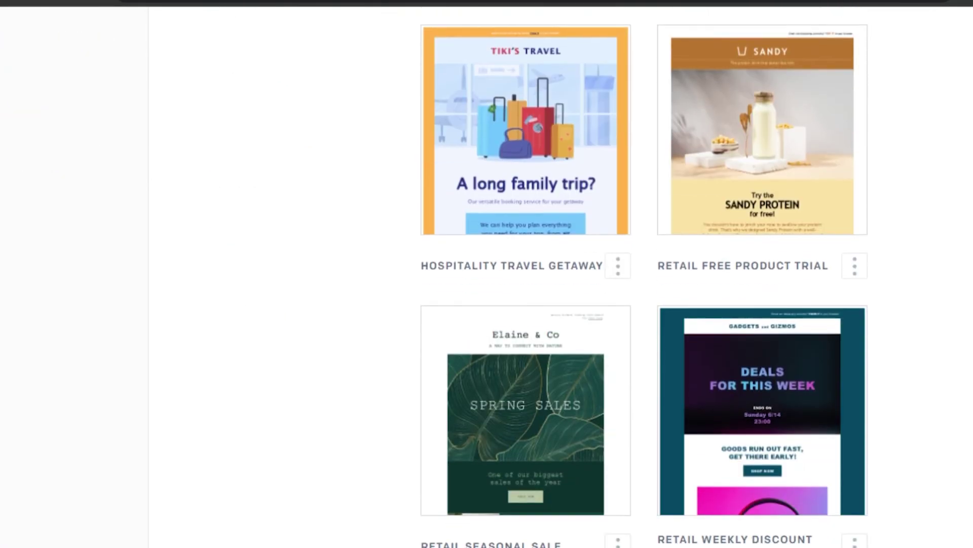
scroll(643, 274, "down", 20)
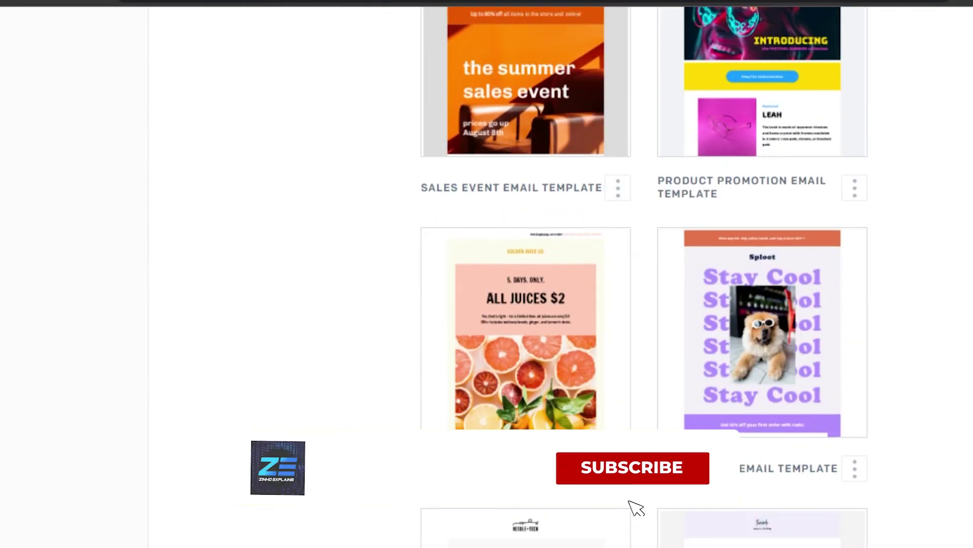
scroll(644, 274, "up", 20)
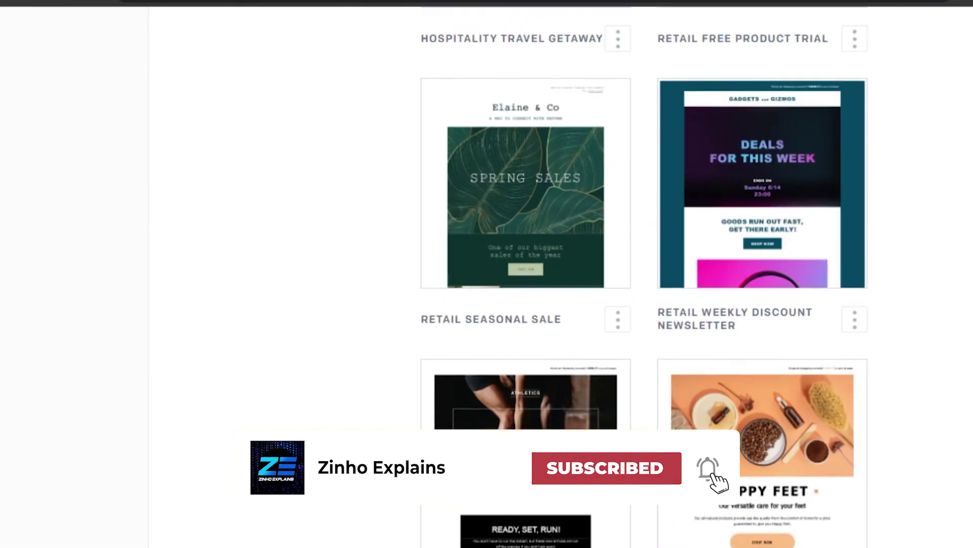
scroll(644, 274, "up", 20)
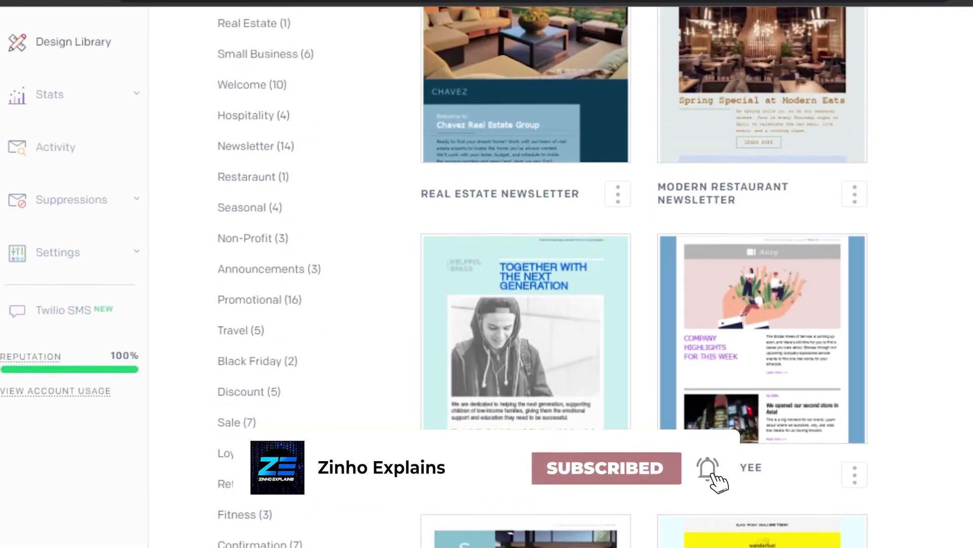